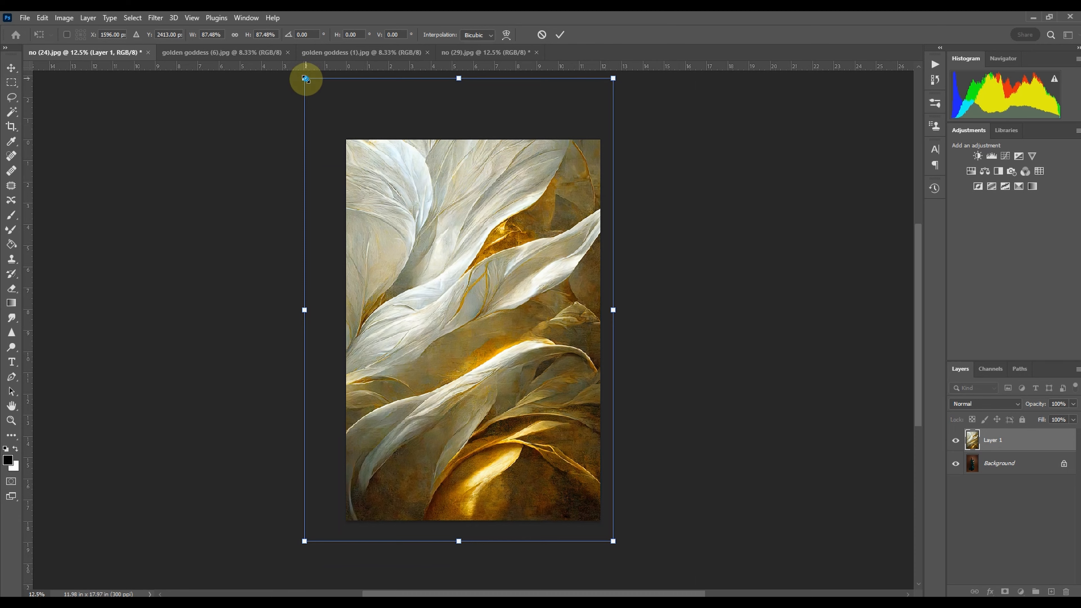
# Step: Scale the texture layer to about 78% so it just covers the portrait, and hide it with a black layer mask
pyautogui.moveTo(306, 79); pyautogui.dragTo(338, 128)
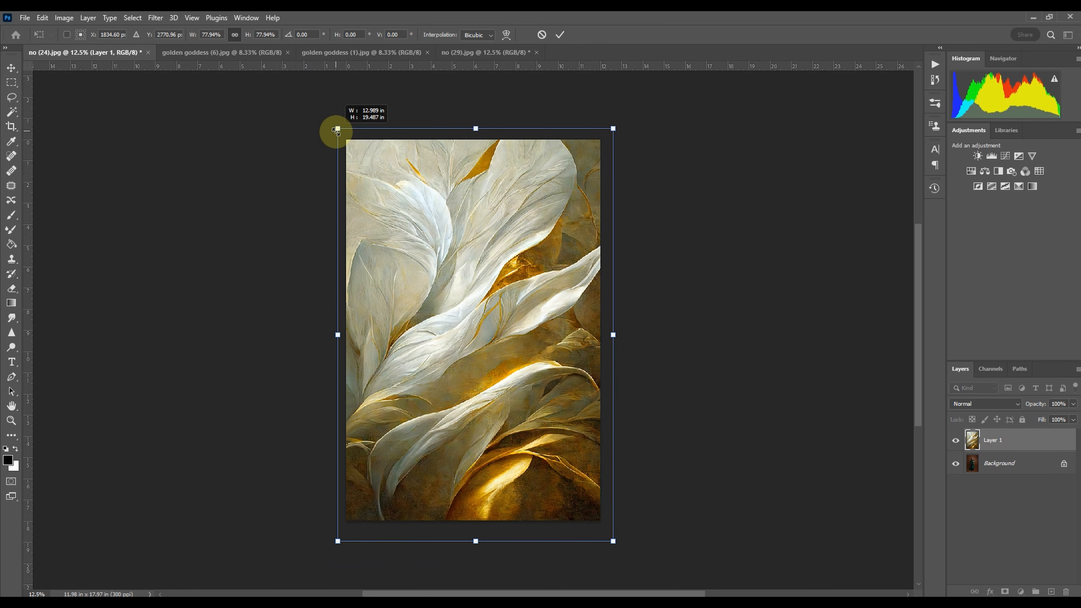
pyautogui.click(563, 34)
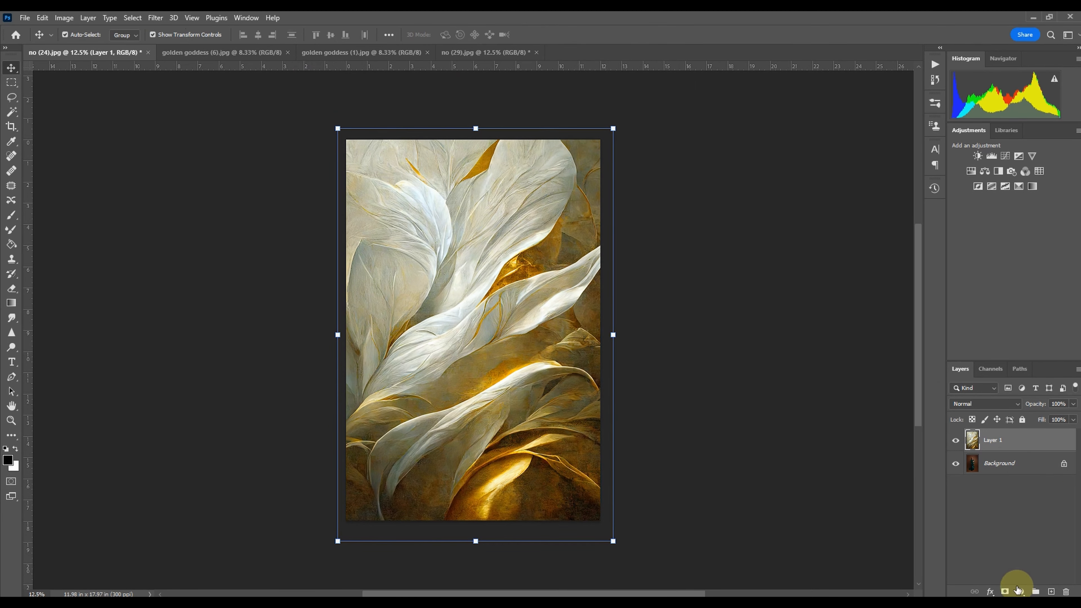
pyautogui.click(1006, 591)
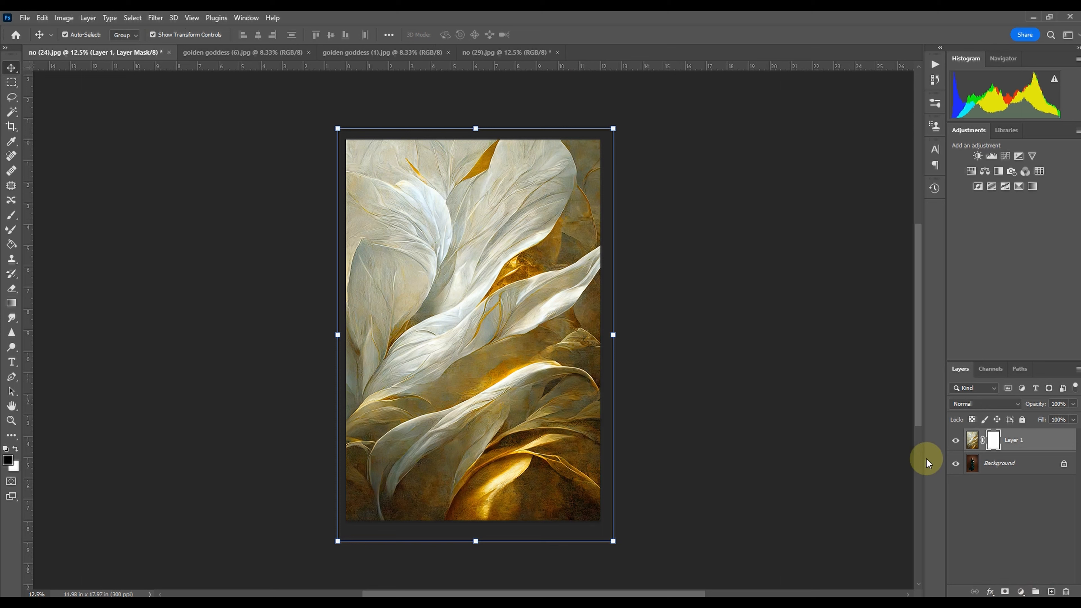
pyautogui.hotkey('ctrl', 'i')
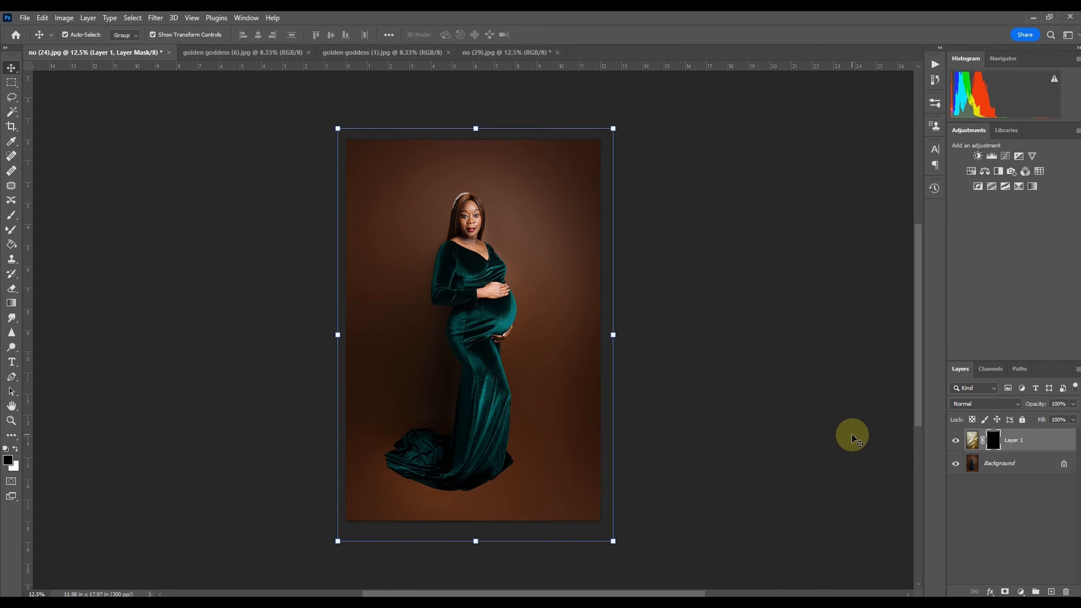
# Step: Paint the mask with a large white brush at 12% opacity to faintly reveal the texture on the left background and floor
pyautogui.click(8, 216)
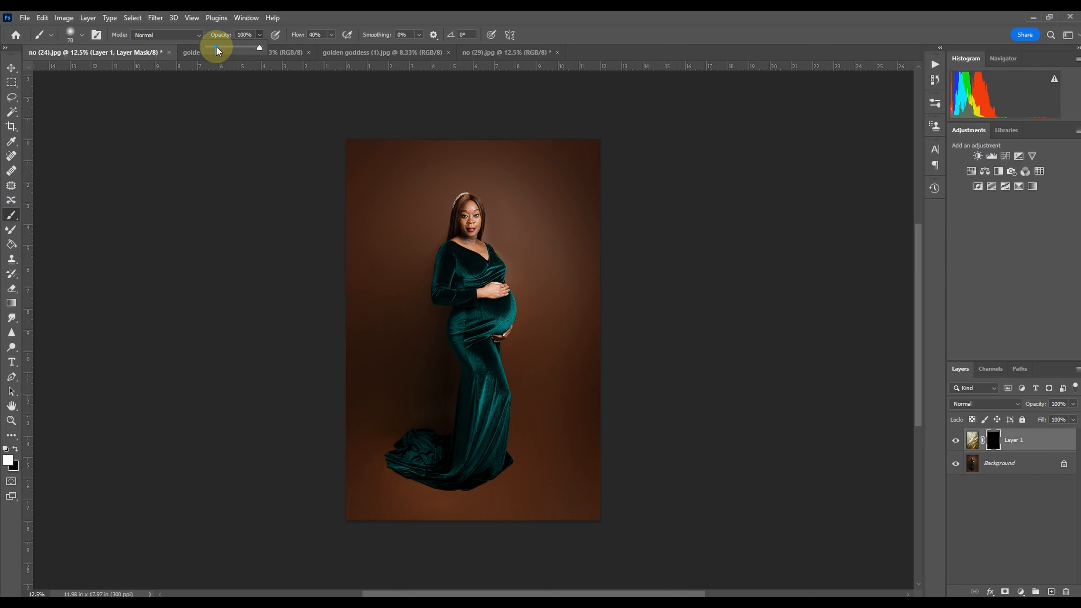
pyautogui.moveTo(216, 50)
pyautogui.mouseDown()
pyautogui.moveTo(260, 48)
pyautogui.moveTo(216, 50)
pyautogui.mouseUp()
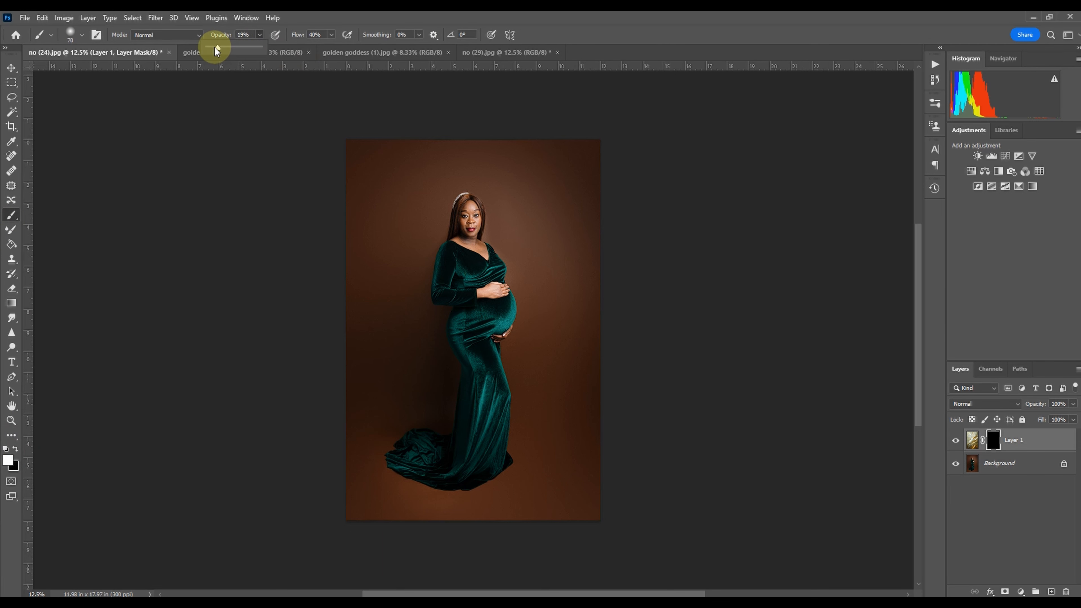
pyautogui.click(335, 19)
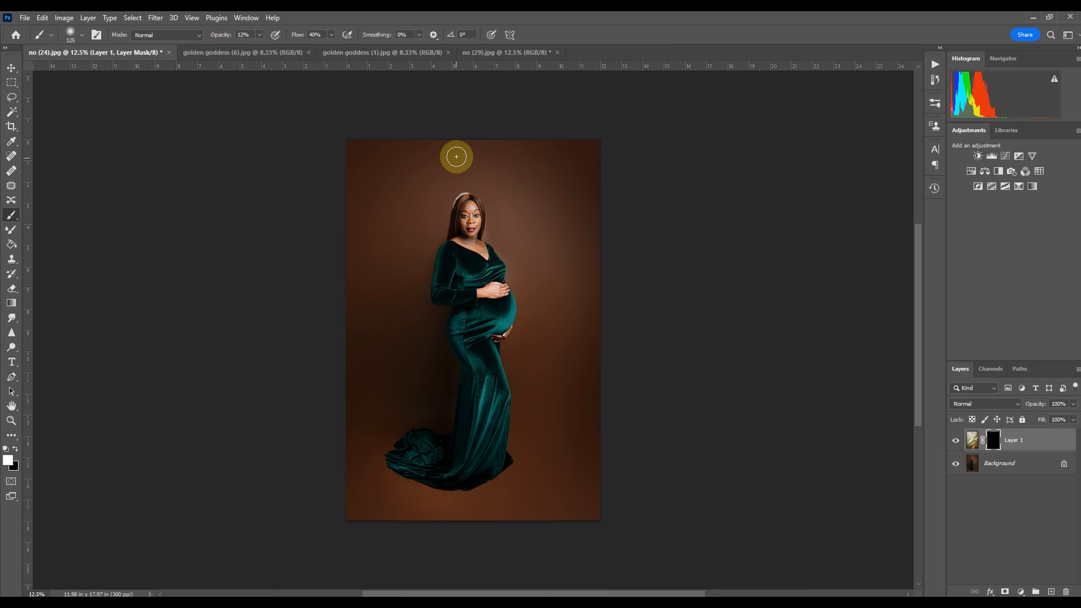
pyautogui.press(']')
pyautogui.press(']')
pyautogui.press(']')
pyautogui.press(']')
pyautogui.press(']')
pyautogui.press(']')
pyautogui.press(']')
pyautogui.press(']')
pyautogui.press(']')
pyautogui.press(']')
pyautogui.press(']')
pyautogui.press(']')
pyautogui.press(']')
pyautogui.press(']')
pyautogui.moveTo(395, 132)
pyautogui.mouseDown()
pyautogui.moveTo(333, 316)
pyautogui.moveTo(417, 144)
pyautogui.moveTo(363, 384)
pyautogui.mouseUp()
pyautogui.press('[')
pyautogui.press('[')
pyautogui.press('[')
pyautogui.press('[')
pyautogui.moveTo(379, 334)
pyautogui.mouseDown()
pyautogui.moveTo(365, 462)
pyautogui.moveTo(395, 529)
pyautogui.moveTo(347, 397)
pyautogui.moveTo(414, 519)
pyautogui.moveTo(432, 522)
pyautogui.moveTo(414, 517)
pyautogui.moveTo(422, 507)
pyautogui.moveTo(472, 523)
pyautogui.moveTo(476, 512)
pyautogui.moveTo(620, 481)
pyautogui.moveTo(521, 454)
pyautogui.moveTo(526, 394)
pyautogui.mouseUp()
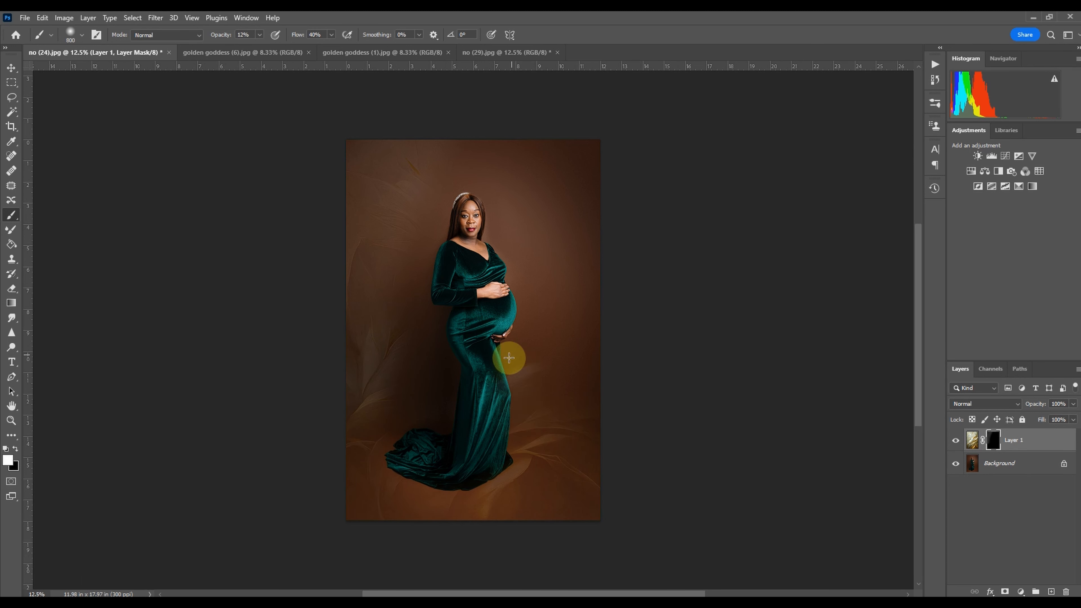
# Step: Paint the mask to reveal the texture over the background right of the woman and along the image edges
pyautogui.moveTo(511, 345)
pyautogui.mouseDown()
pyautogui.moveTo(565, 312)
pyautogui.moveTo(506, 240)
pyautogui.mouseUp()
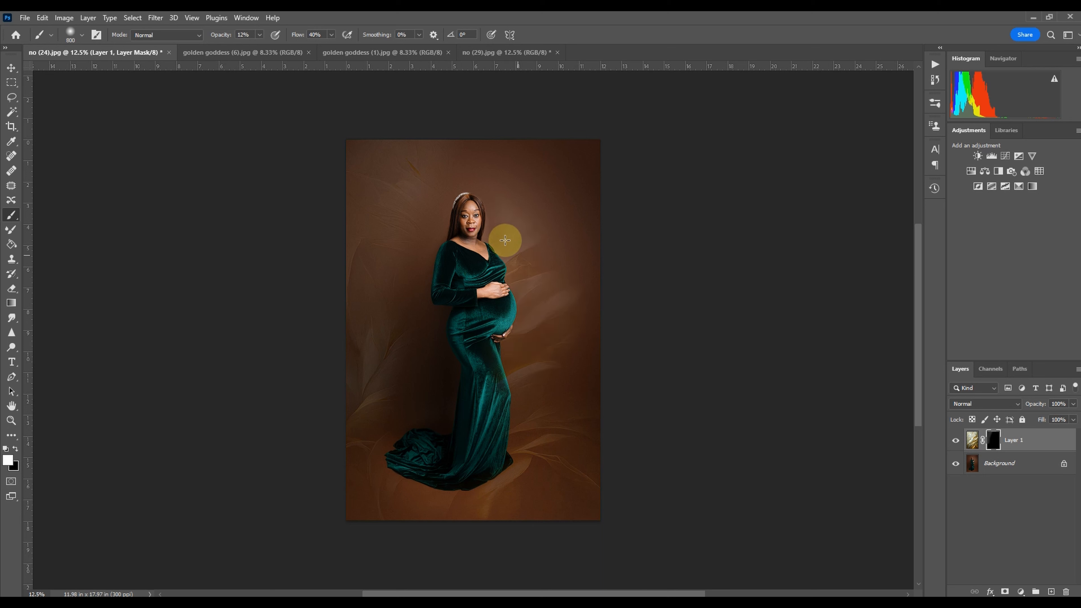
pyautogui.moveTo(500, 199)
pyautogui.mouseDown()
pyautogui.moveTo(436, 199)
pyautogui.moveTo(404, 348)
pyautogui.moveTo(404, 254)
pyautogui.moveTo(439, 326)
pyautogui.moveTo(428, 426)
pyautogui.moveTo(444, 387)
pyautogui.moveTo(398, 408)
pyautogui.moveTo(375, 378)
pyautogui.moveTo(342, 362)
pyautogui.moveTo(362, 216)
pyautogui.moveTo(337, 157)
pyautogui.moveTo(472, 65)
pyautogui.moveTo(478, 135)
pyautogui.moveTo(525, 154)
pyautogui.moveTo(579, 135)
pyautogui.moveTo(612, 180)
pyautogui.moveTo(607, 251)
pyautogui.moveTo(539, 407)
pyautogui.moveTo(539, 497)
pyautogui.moveTo(612, 517)
pyautogui.mouseUp()
pyautogui.press(']')
pyautogui.press(']')
pyautogui.moveTo(600, 181)
pyautogui.mouseDown()
pyautogui.moveTo(565, 140)
pyautogui.moveTo(580, 131)
pyautogui.moveTo(605, 224)
pyautogui.moveTo(635, 451)
pyautogui.moveTo(433, 539)
pyautogui.mouseUp()
pyautogui.press('[')
pyautogui.press('[')
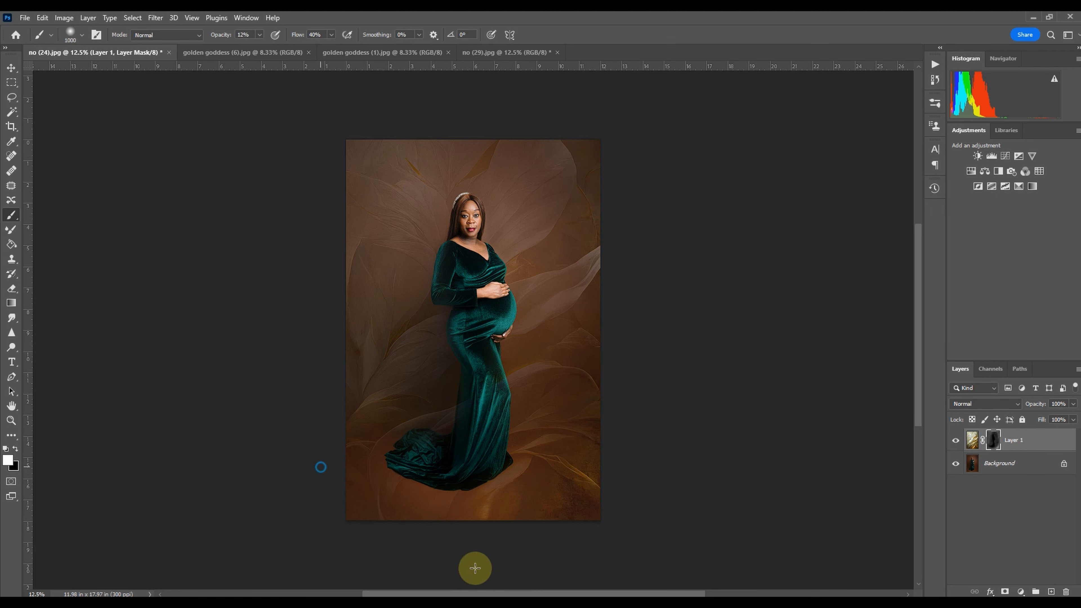
# Step: Build up the texture around the woman with further low-opacity white strokes on the mask, strongest toward the image edges
pyautogui.moveTo(475, 567)
pyautogui.mouseDown()
pyautogui.moveTo(392, 541)
pyautogui.moveTo(368, 352)
pyautogui.moveTo(397, 156)
pyautogui.moveTo(545, 176)
pyautogui.mouseUp()
pyautogui.press('[')
pyautogui.press('[')
pyautogui.moveTo(346, 331)
pyautogui.mouseDown()
pyautogui.moveTo(433, 210)
pyautogui.moveTo(461, 151)
pyautogui.moveTo(328, 321)
pyautogui.moveTo(388, 362)
pyautogui.moveTo(389, 439)
pyautogui.mouseUp()
pyautogui.moveTo(586, 296)
pyautogui.mouseDown()
pyautogui.moveTo(566, 346)
pyautogui.moveTo(514, 244)
pyautogui.moveTo(313, 263)
pyautogui.mouseUp()
pyautogui.press(']')
pyautogui.press(']')
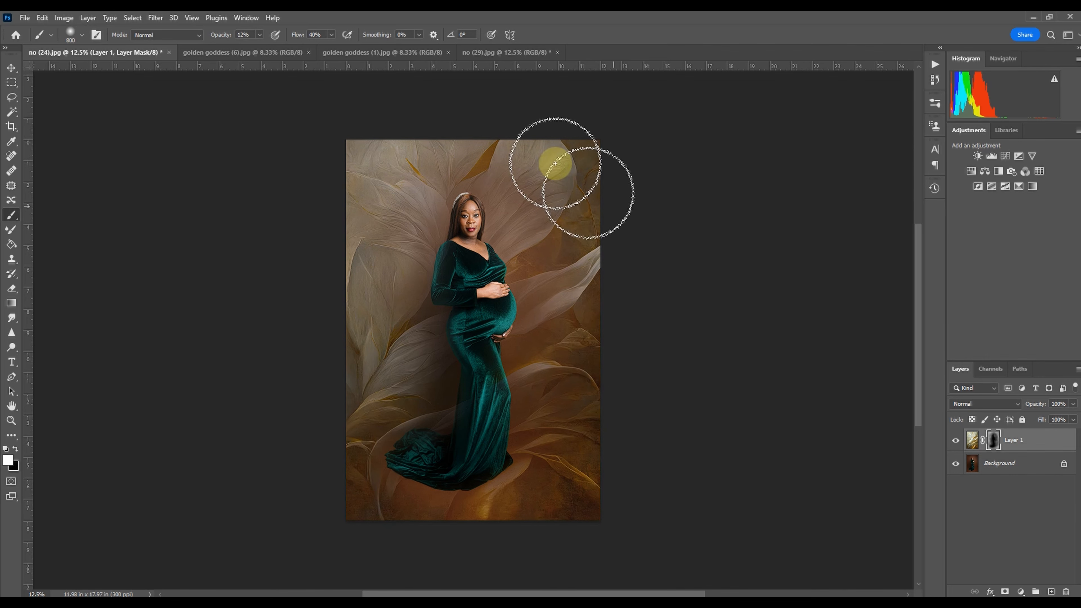
# Step: Clean the texture off the woman using a small black brush at 100% opacity on the mask
pyautogui.press('[')
pyautogui.press('[')
pyautogui.hotkey('ctrl', '+')
pyautogui.hotkey('ctrl', '+')
pyautogui.press('x')
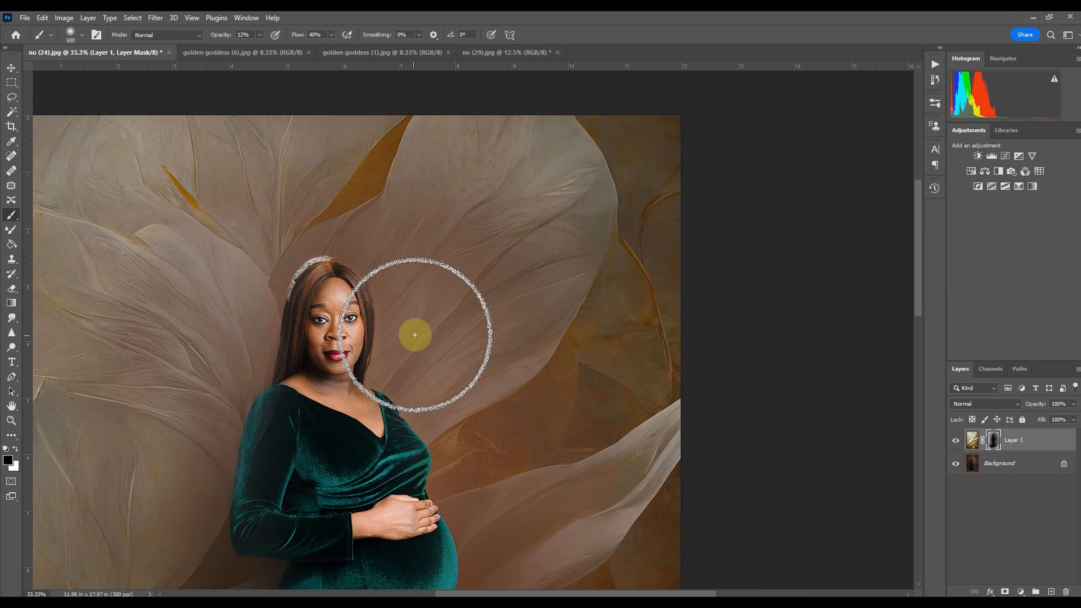
pyautogui.press('[')
pyautogui.press('[')
pyautogui.press('[')
pyautogui.press('[')
pyautogui.press('[')
pyautogui.press('[')
pyautogui.press('[')
pyautogui.press('[')
pyautogui.press('[')
pyautogui.press('[')
pyautogui.press('[')
pyautogui.press('0')
pyautogui.hotkey('ctrl', '-')
pyautogui.hotkey('ctrl', '-')
pyautogui.press(']')
pyautogui.press(']')
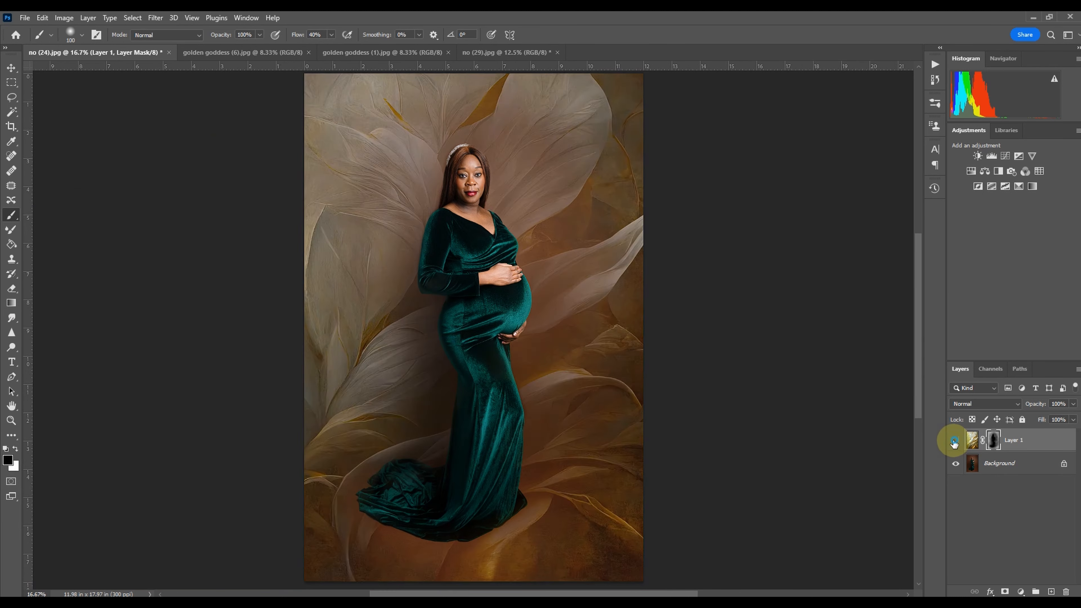
# Step: Compare the portrait with and without the texture by toggling the texture layer's visibility
pyautogui.click(956, 441)
pyautogui.click(956, 442)
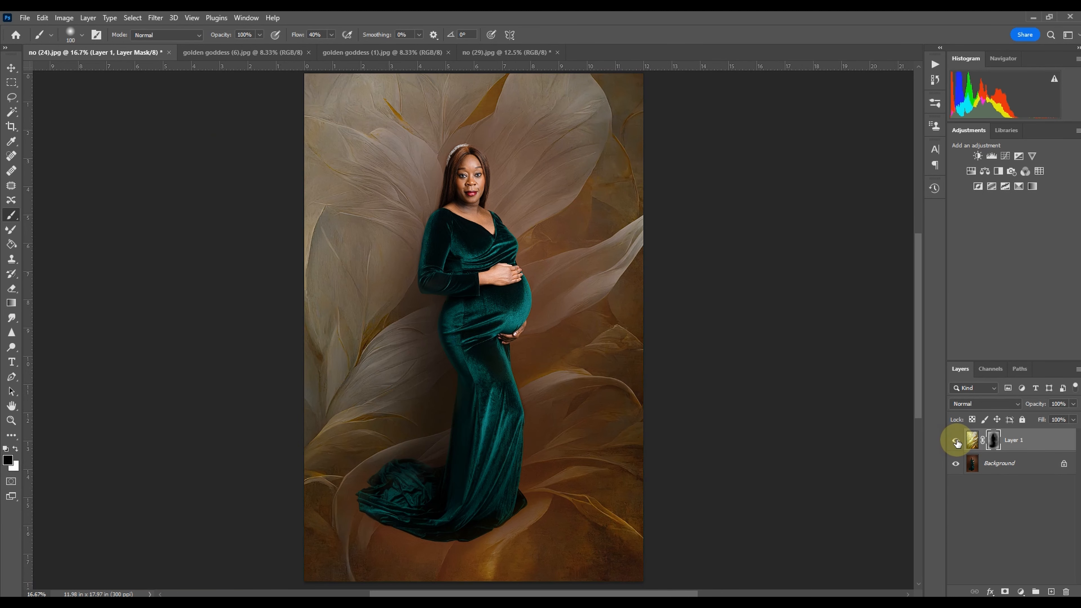
pyautogui.click(956, 442)
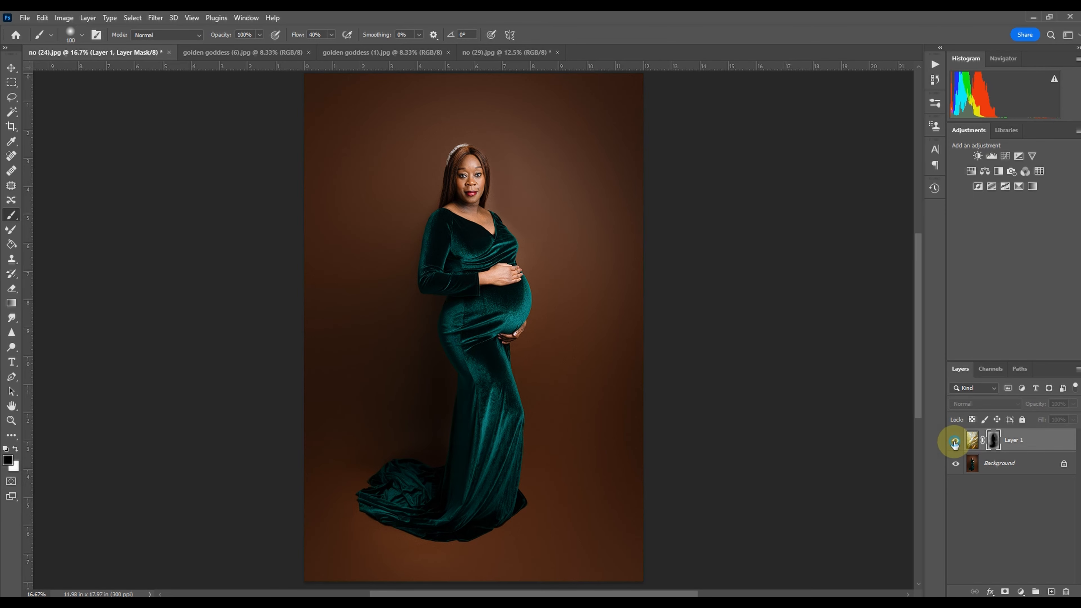
pyautogui.click(955, 442)
# Step: In normal mode.jpg, scale the texture layer to about 77% and reposition it so it just covers the portrait
pyautogui.click(292, 51)
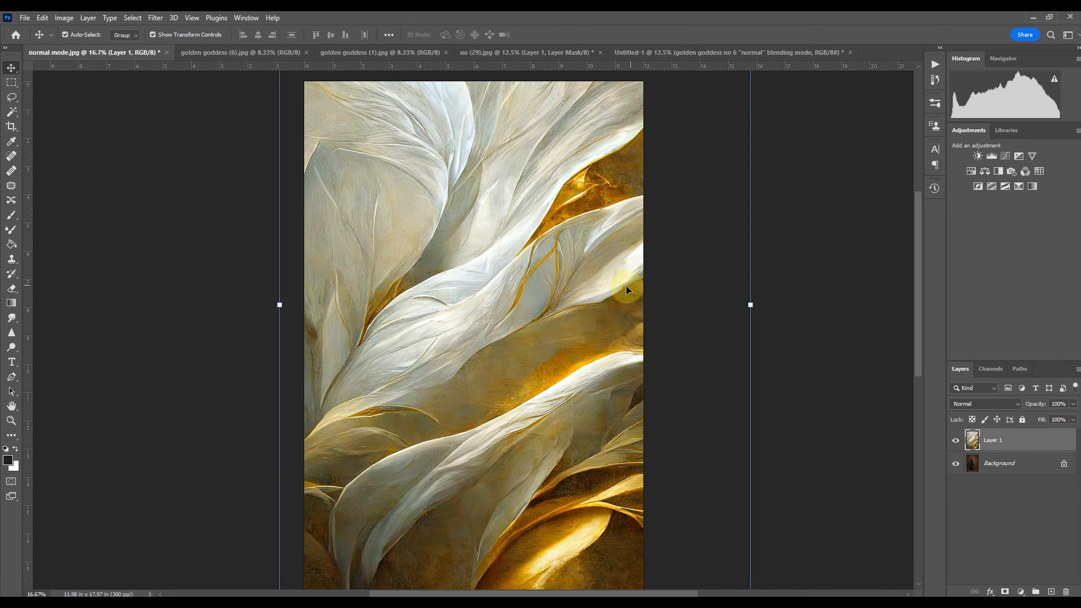
pyautogui.hotkey('ctrl', '-')
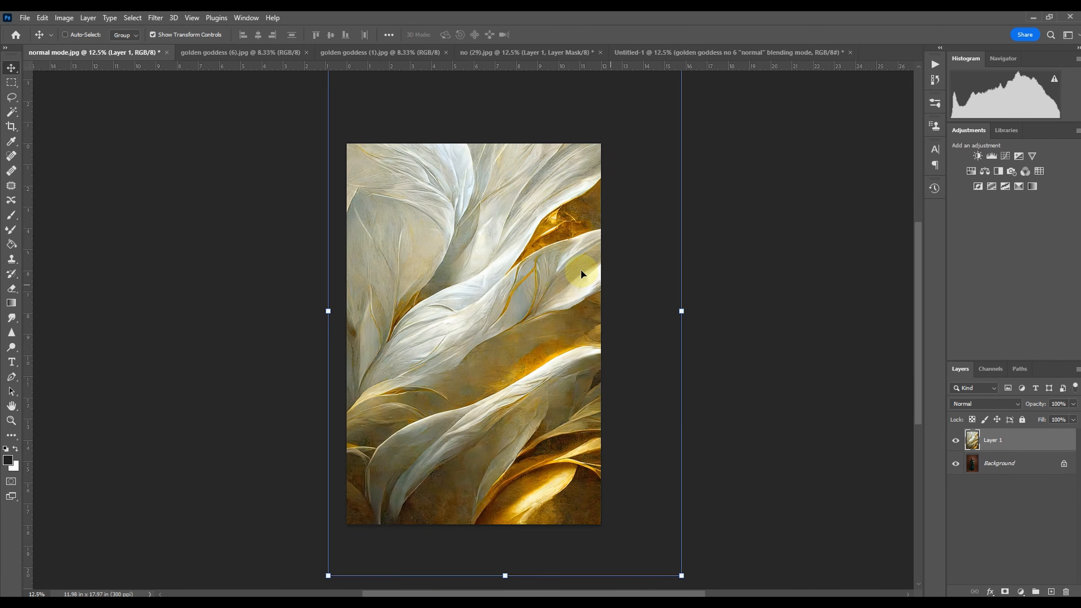
pyautogui.moveTo(679, 575); pyautogui.dragTo(601, 521)
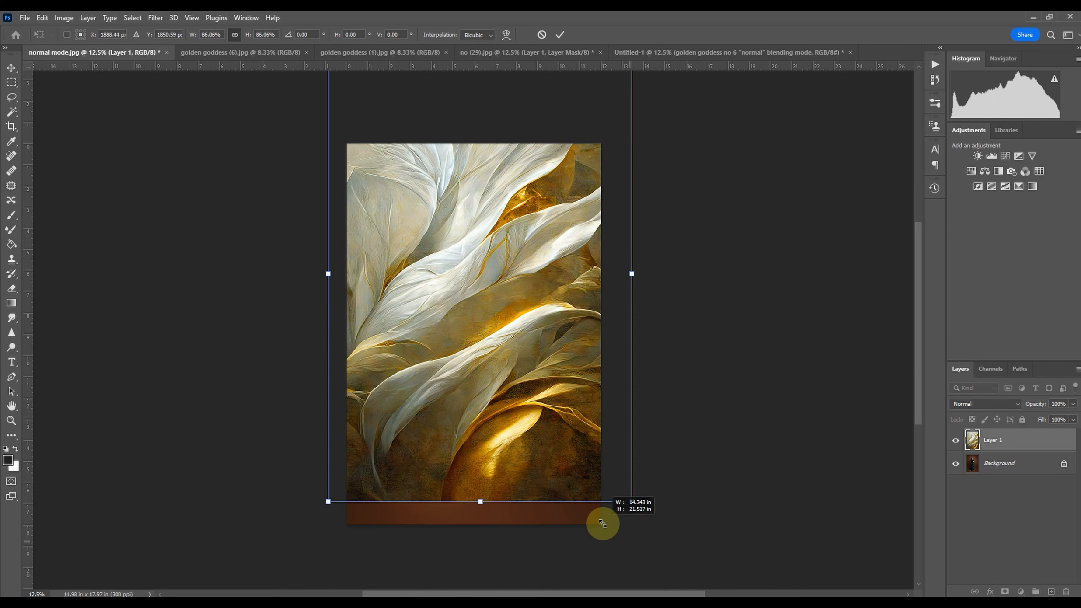
pyautogui.moveTo(573, 443); pyautogui.dragTo(572, 462)
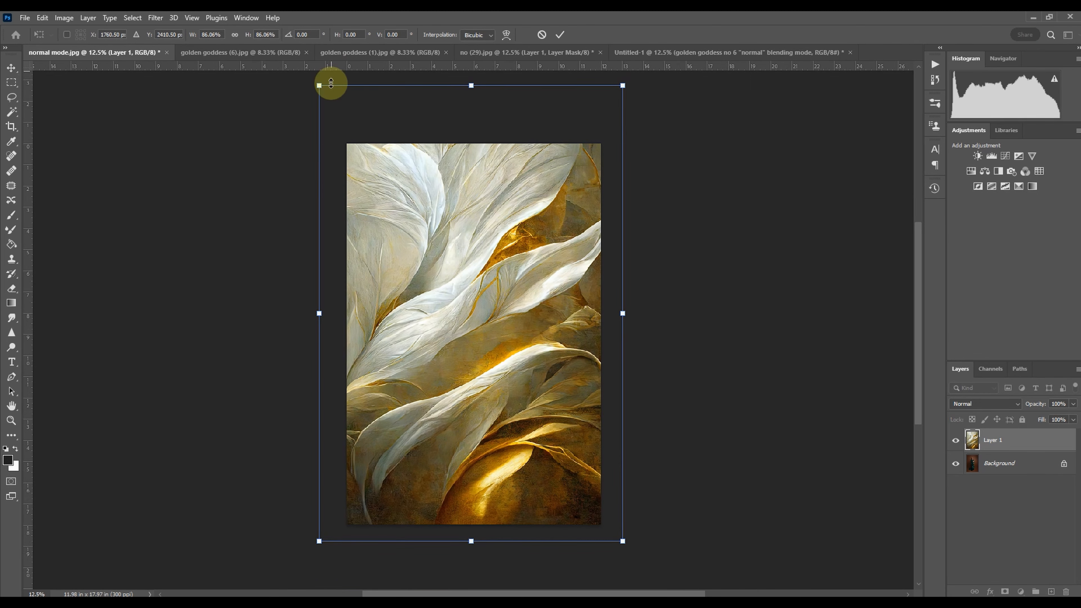
pyautogui.moveTo(326, 95); pyautogui.dragTo(334, 112)
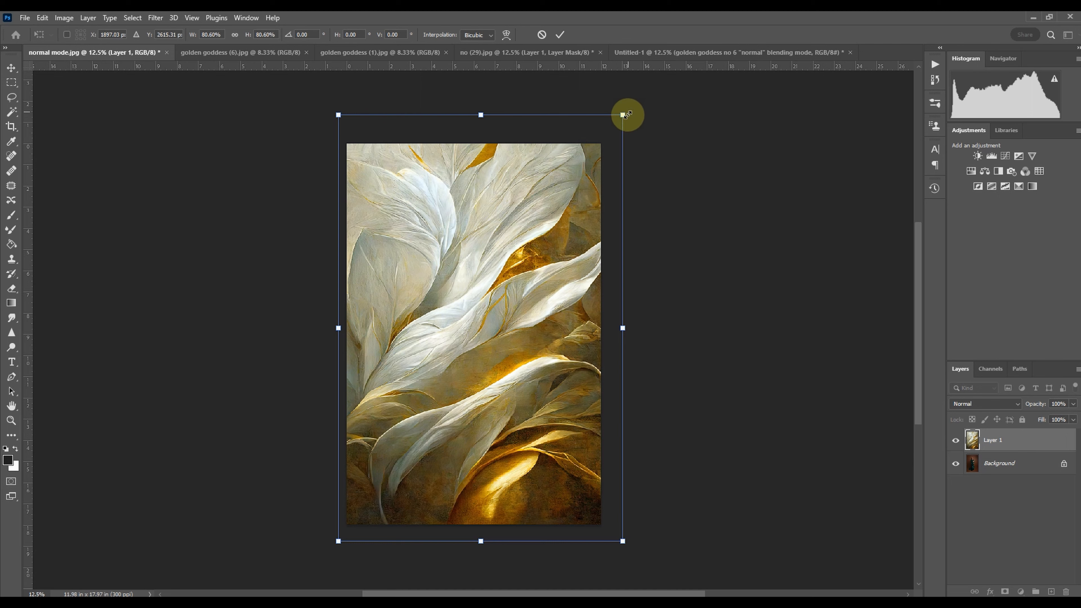
pyautogui.moveTo(624, 112); pyautogui.dragTo(612, 133)
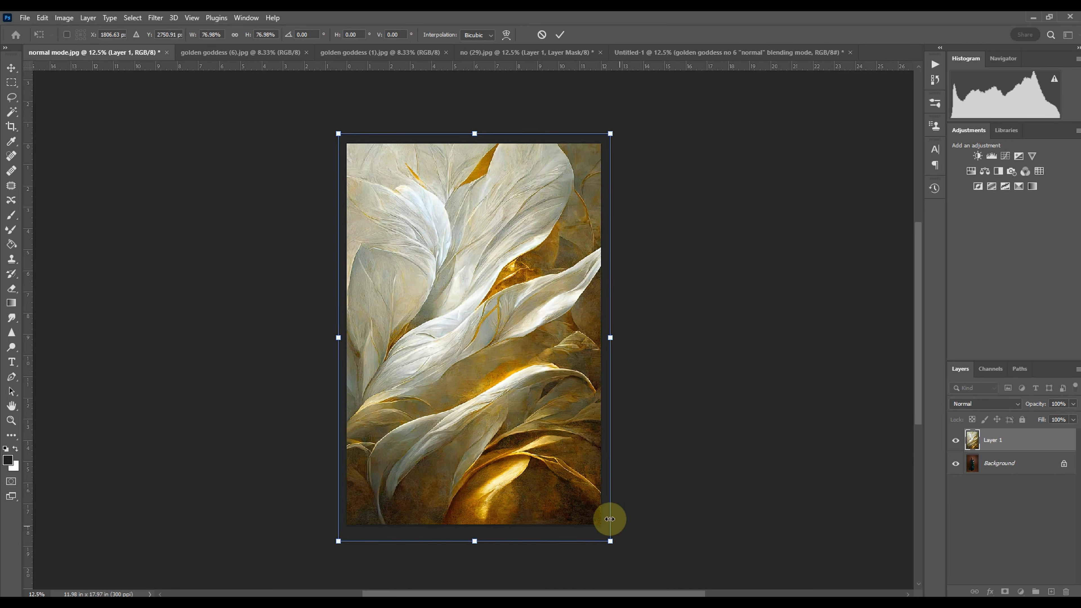
pyautogui.click(556, 32)
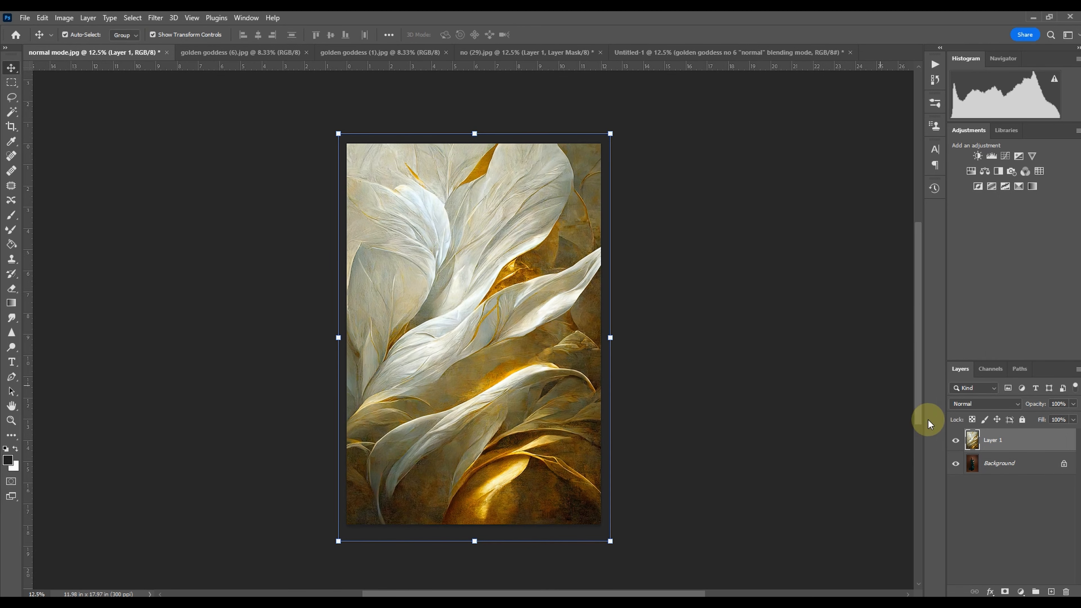
# Step: Set the texture layer's blending mode to Soft Light and add a white layer mask to it
pyautogui.click(992, 408)
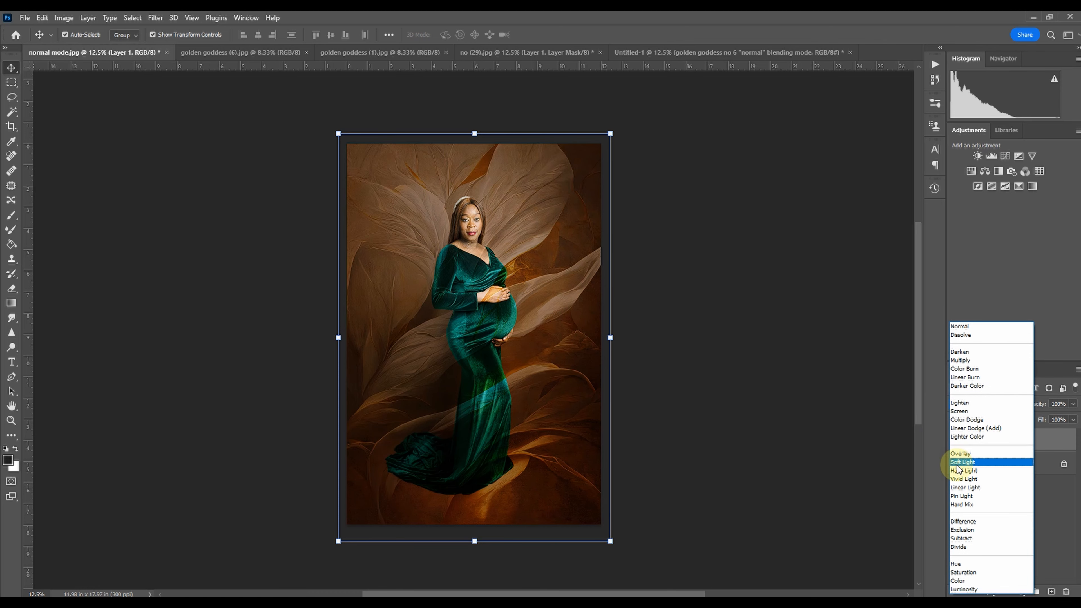
pyautogui.click(961, 462)
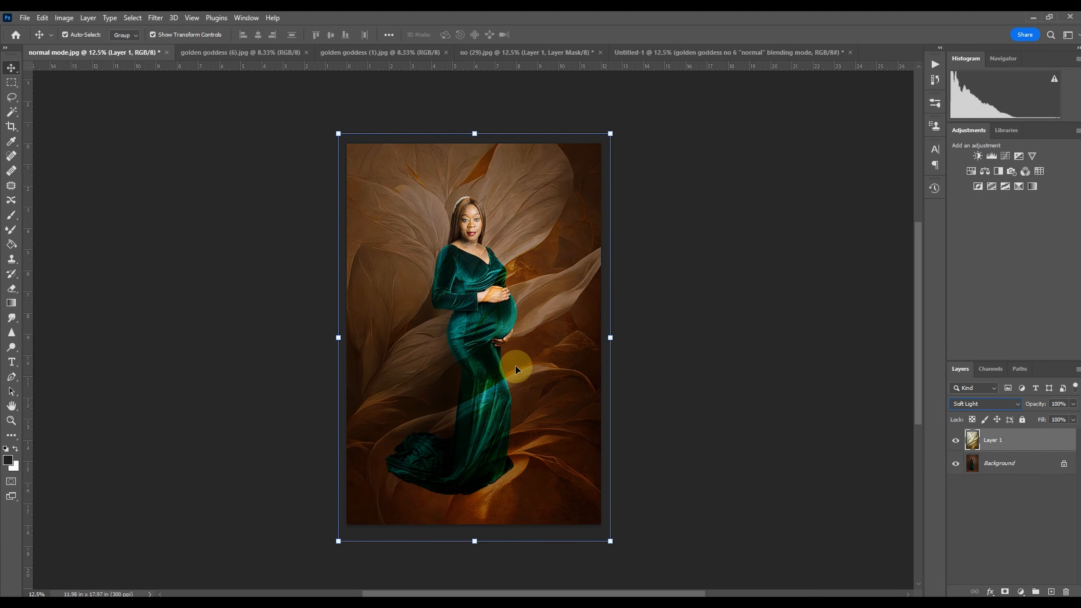
pyautogui.click(1005, 592)
# Step: Paint the mask black at 100% brush opacity to remove the texture from the woman's face, upper dress, hands and belly
pyautogui.click(11, 216)
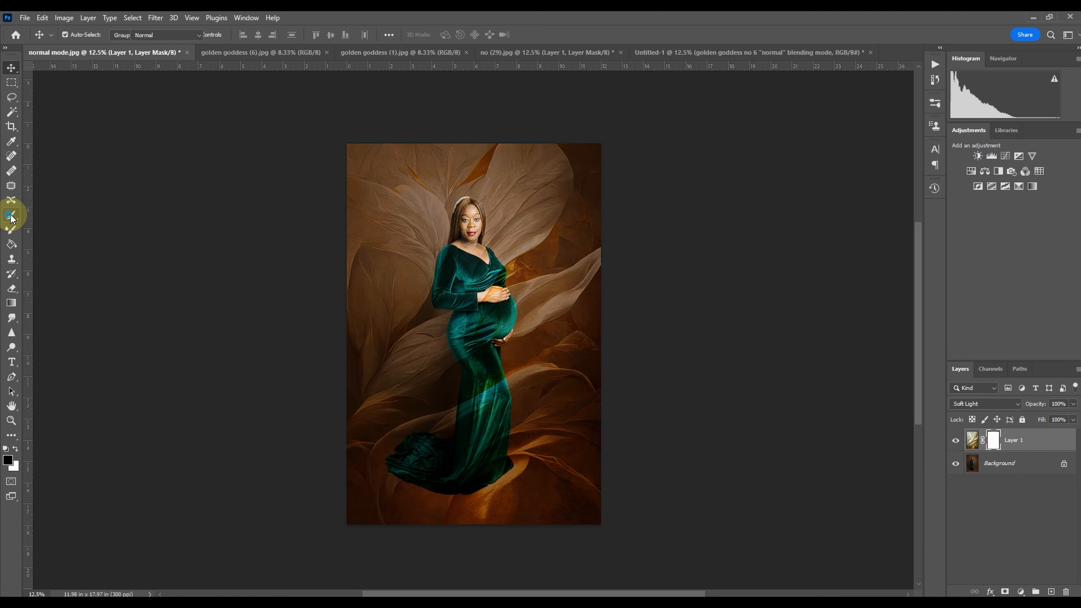
pyautogui.scroll(2, 464, 317)
pyautogui.moveTo(464, 317)
pyautogui.mouseDown()
pyautogui.moveTo(458, 285)
pyautogui.moveTo(463, 367)
pyautogui.moveTo(444, 296)
pyautogui.mouseUp()
pyautogui.press('[')
pyautogui.press('[')
pyautogui.press('[')
pyautogui.press('[')
pyautogui.moveTo(425, 195); pyautogui.dragTo(442, 208)
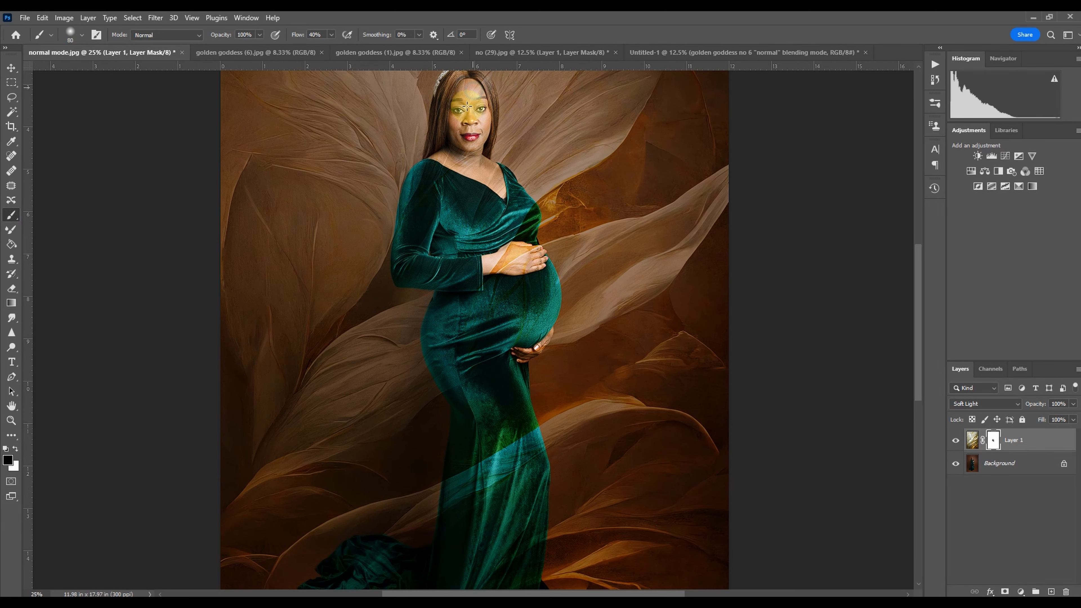
pyautogui.scroll(3, 442, 179)
pyautogui.press(']')
pyautogui.press(']')
pyautogui.moveTo(443, 298)
pyautogui.mouseDown()
pyautogui.moveTo(396, 335)
pyautogui.moveTo(406, 389)
pyautogui.moveTo(464, 321)
pyautogui.moveTo(485, 321)
pyautogui.moveTo(460, 284)
pyautogui.moveTo(454, 194)
pyautogui.moveTo(506, 370)
pyautogui.moveTo(450, 445)
pyautogui.mouseUp()
pyautogui.press('[')
pyautogui.press('[')
pyautogui.press('[')
pyautogui.press('[')
pyautogui.press(']')
pyautogui.press(']')
pyautogui.press(']')
pyautogui.press(']')
pyautogui.moveTo(480, 402)
pyautogui.mouseDown()
pyautogui.moveTo(437, 363)
pyautogui.moveTo(404, 367)
pyautogui.moveTo(520, 335)
pyautogui.moveTo(494, 463)
pyautogui.moveTo(422, 464)
pyautogui.moveTo(436, 521)
pyautogui.moveTo(421, 487)
pyautogui.mouseUp()
pyautogui.press('[')
pyautogui.press('[')
pyautogui.press('[')
pyautogui.press('[')
pyautogui.press('[')
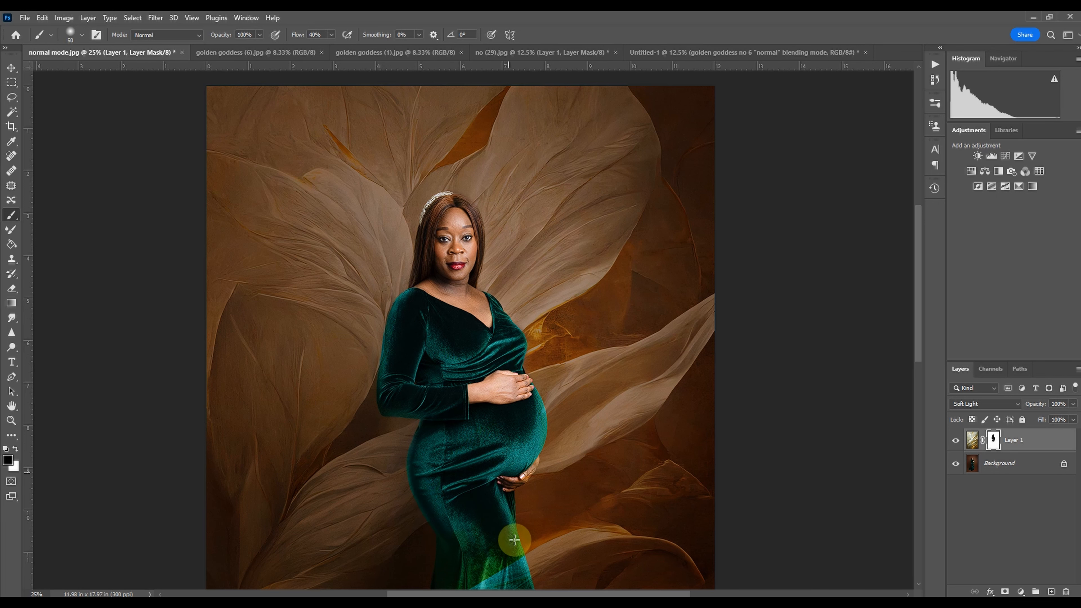
# Step: Paint the mask black with a larger brush to remove the texture from the lower dress and its train
pyautogui.scroll(-3, 498, 468)
pyautogui.press(']')
pyautogui.press(']')
pyautogui.press(']')
pyautogui.press(']')
pyautogui.press(']')
pyautogui.press(']')
pyautogui.press(']')
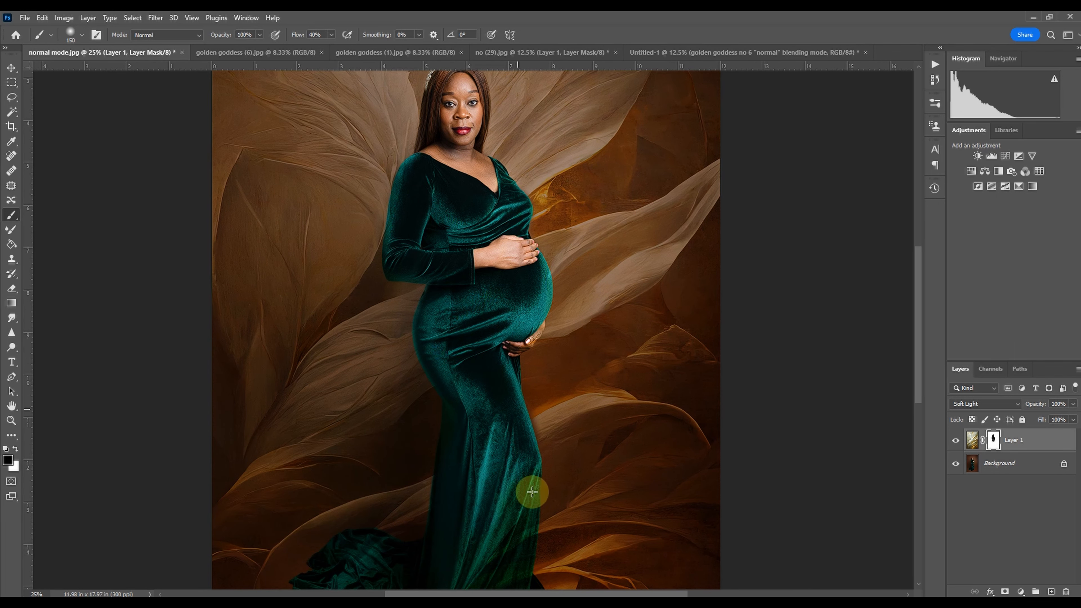
pyautogui.scroll(-3, 531, 493)
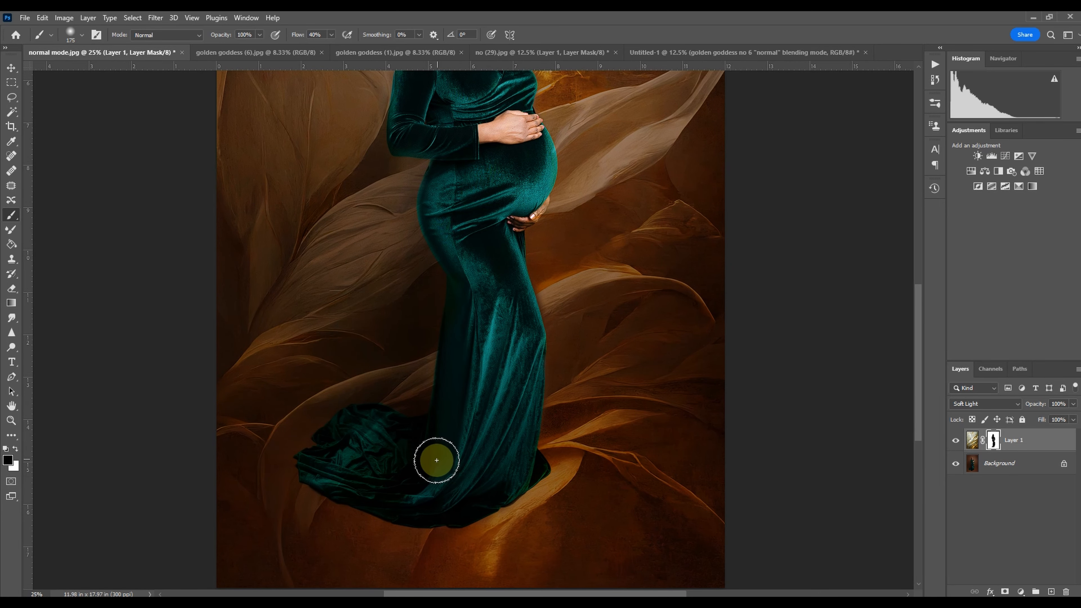
pyautogui.scroll(3, 463, 394)
pyautogui.press(']')
pyautogui.press(']')
pyautogui.press(']')
pyautogui.press(']')
pyautogui.hotkey('ctrl', '-')
pyautogui.hotkey('ctrl', '-')
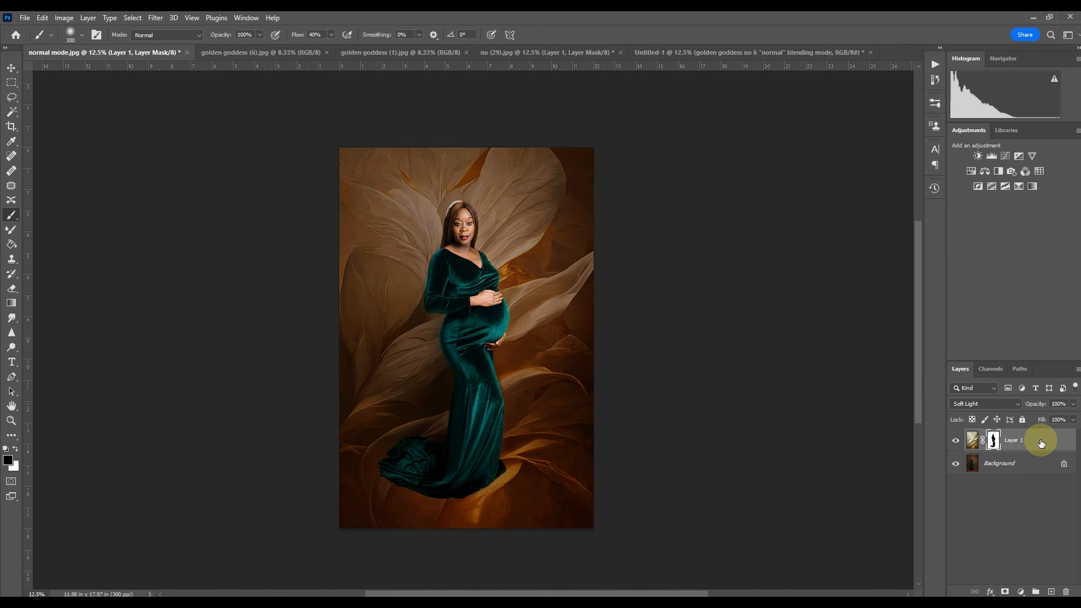
# Step: Lower the texture layer's opacity to 54% and compare the portrait with and without the texture
pyautogui.click(1040, 442)
pyautogui.moveTo(1073, 404); pyautogui.dragTo(1048, 419)
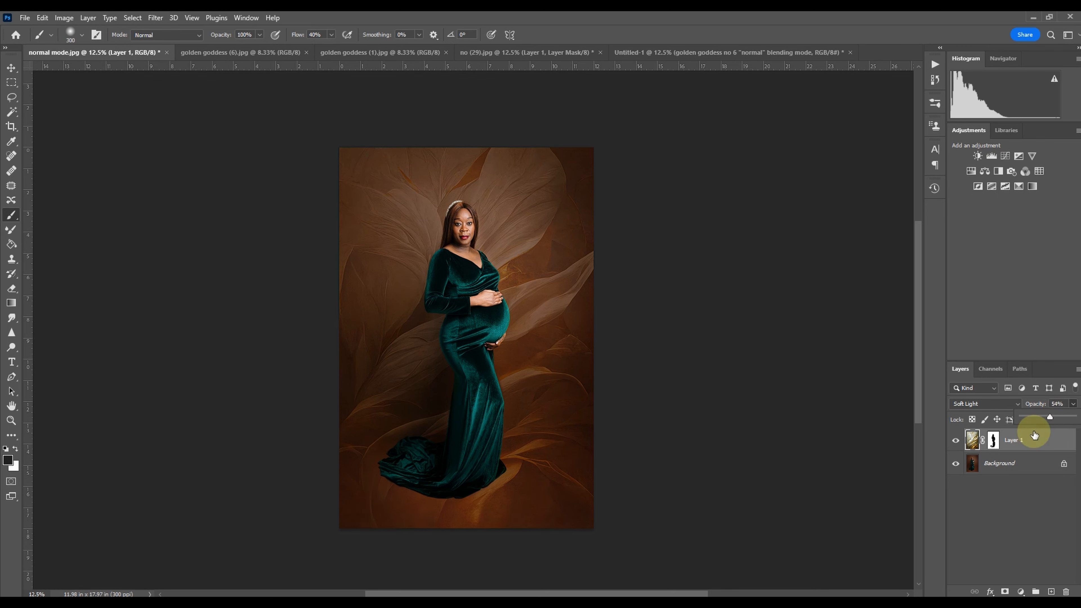
pyautogui.click(956, 441)
pyautogui.click(955, 441)
pyautogui.click(956, 442)
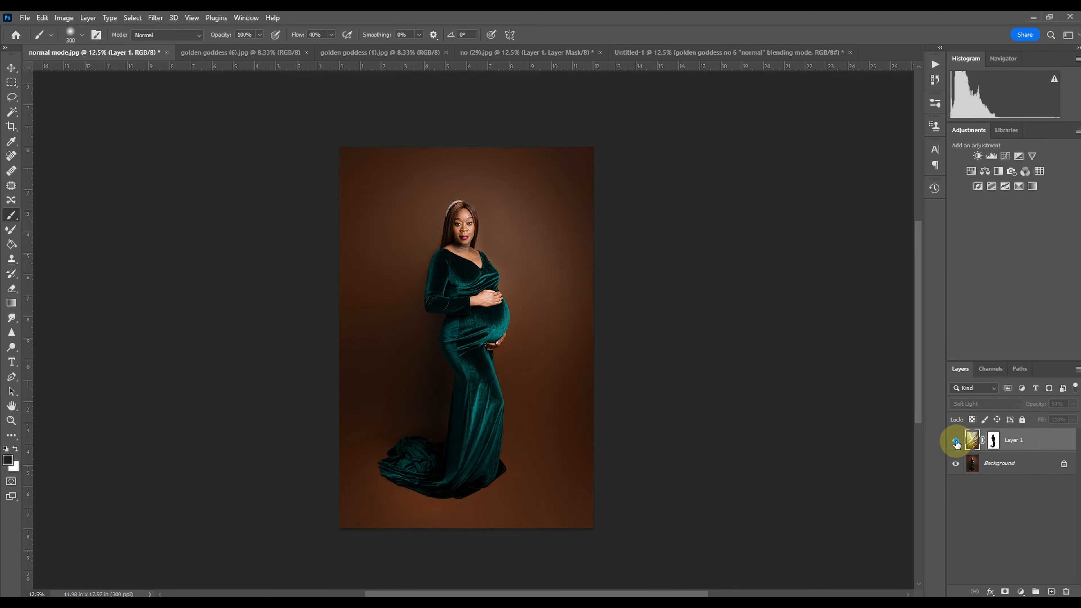
pyautogui.click(956, 442)
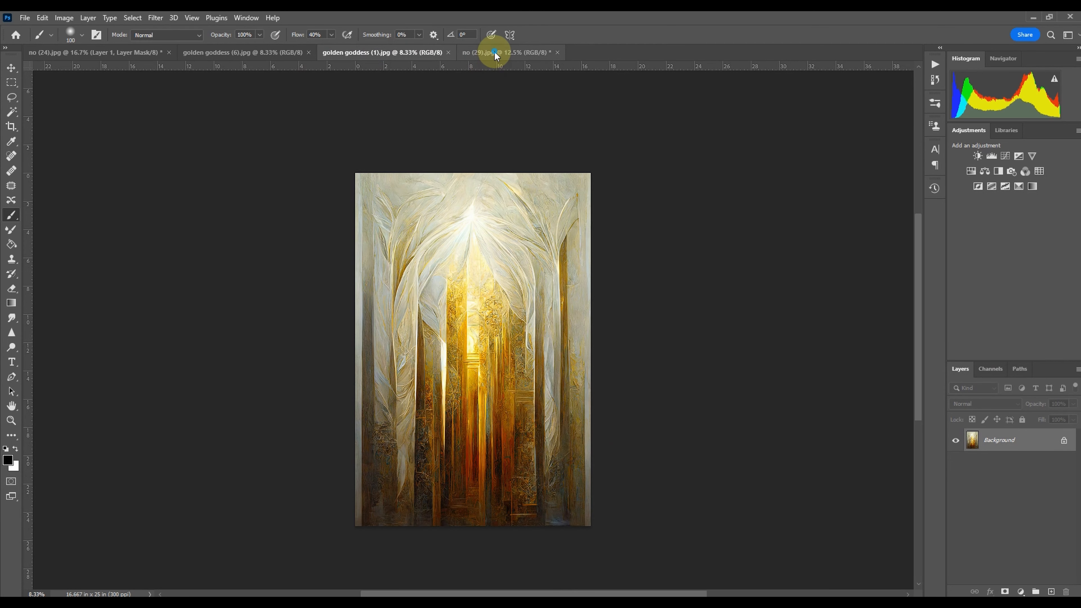
# Step: Copy the golden goddess (1) texture onto the no (29) portrait and scale and position it to cover the whole photo
pyautogui.click(495, 52)
pyautogui.click(11, 67)
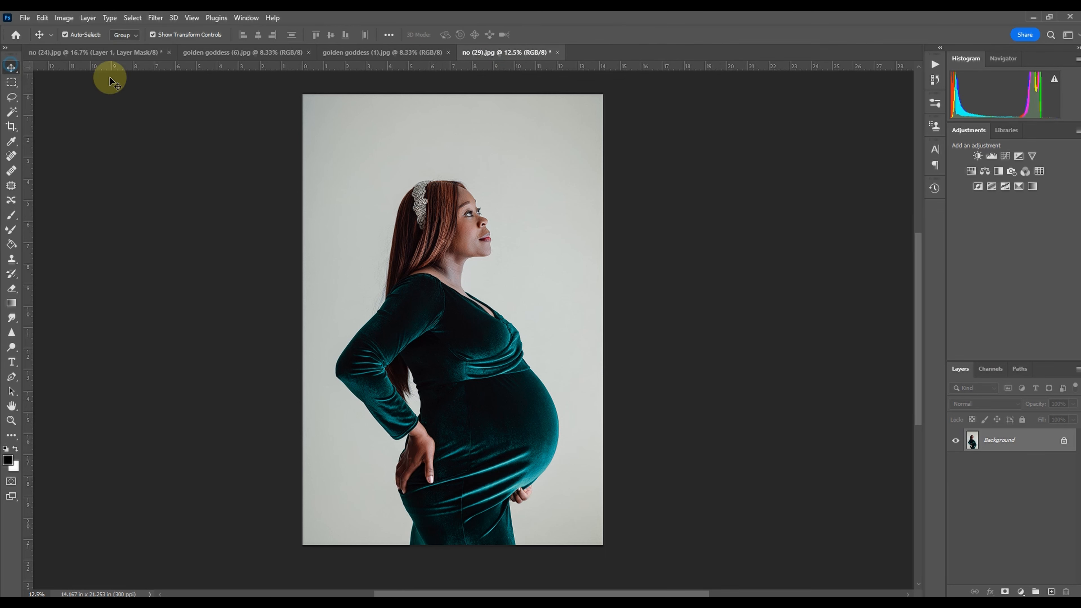
pyautogui.click(407, 53)
pyautogui.moveTo(482, 221); pyautogui.dragTo(524, 356)
pyautogui.moveTo(633, 86); pyautogui.dragTo(613, 108)
pyautogui.moveTo(538, 208); pyautogui.dragTo(564, 185)
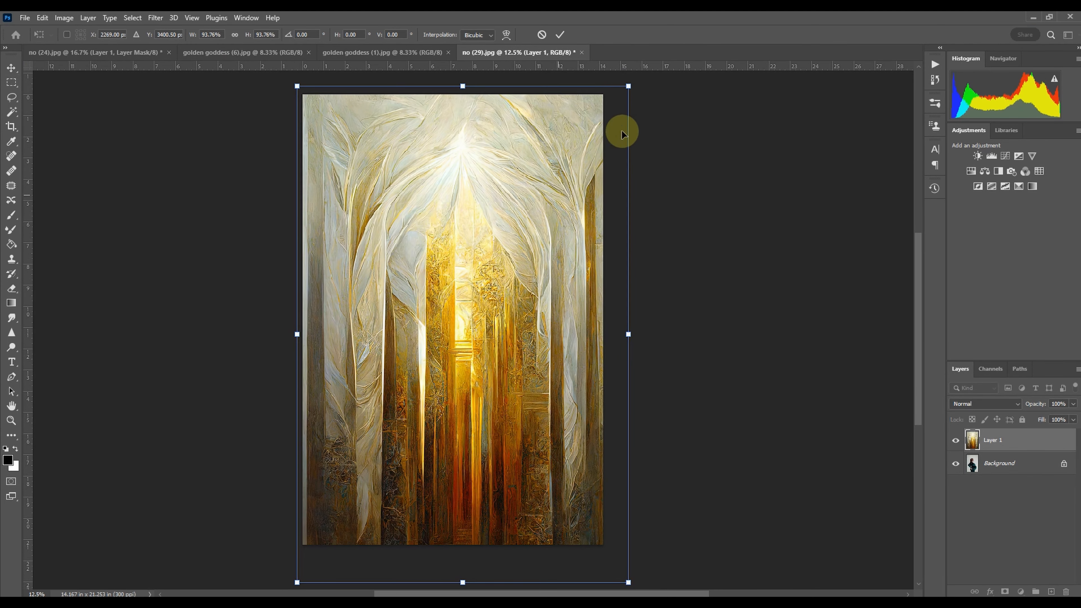
pyautogui.moveTo(627, 92); pyautogui.dragTo(619, 103)
pyautogui.moveTo(589, 164); pyautogui.dragTo(584, 147)
pyautogui.click(560, 34)
# Step: Add a layer mask inverted to black to the texture layer and set up a white brush at 12% opacity
pyautogui.click(1001, 450)
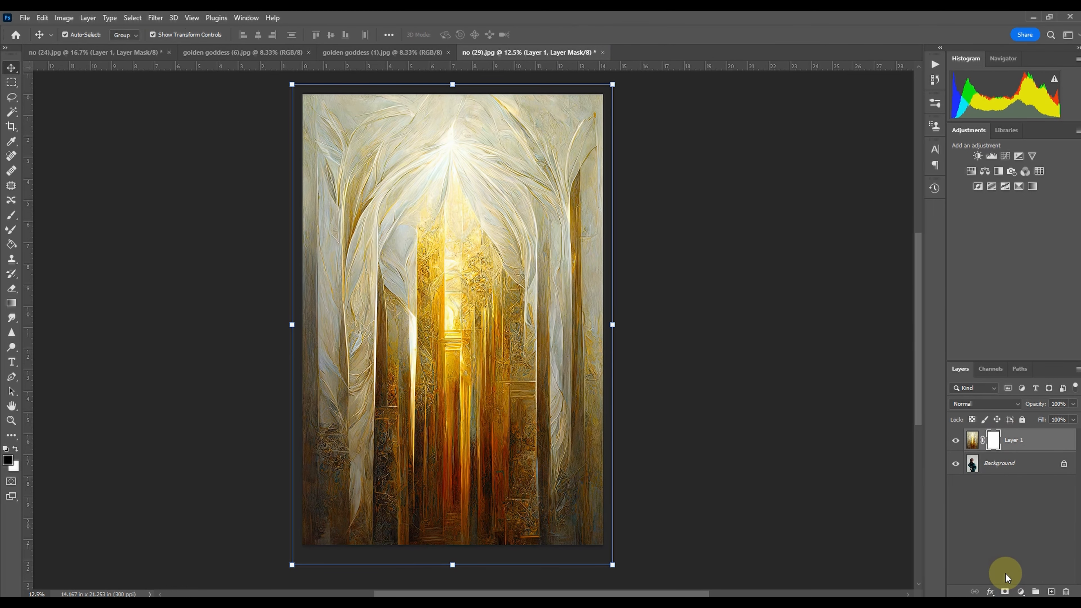
pyautogui.hotkey('ctrl', 'i')
pyautogui.click(11, 215)
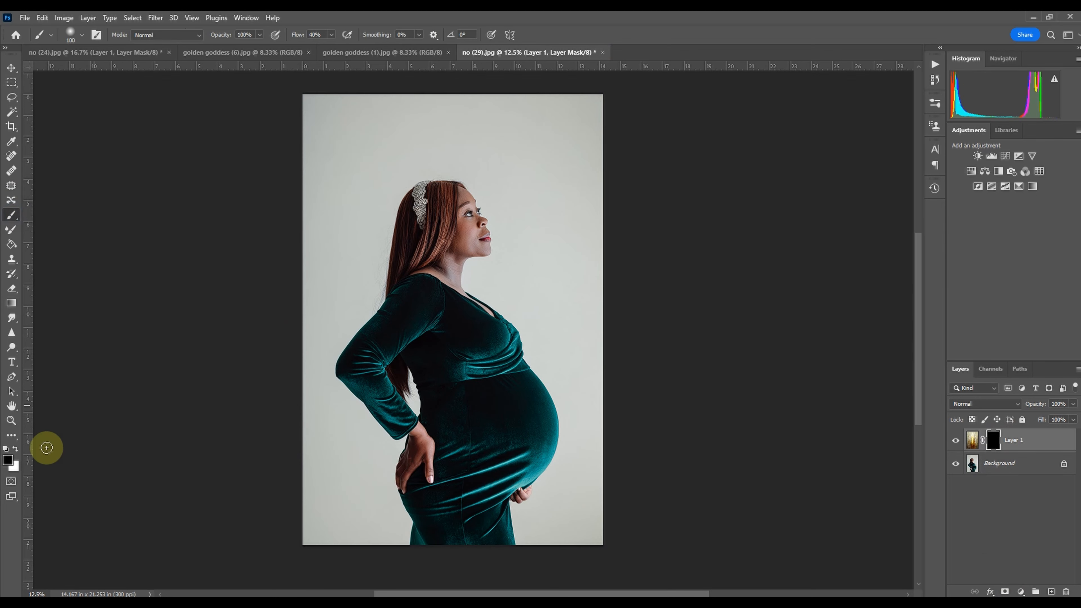
pyautogui.click(15, 448)
pyautogui.click(259, 36)
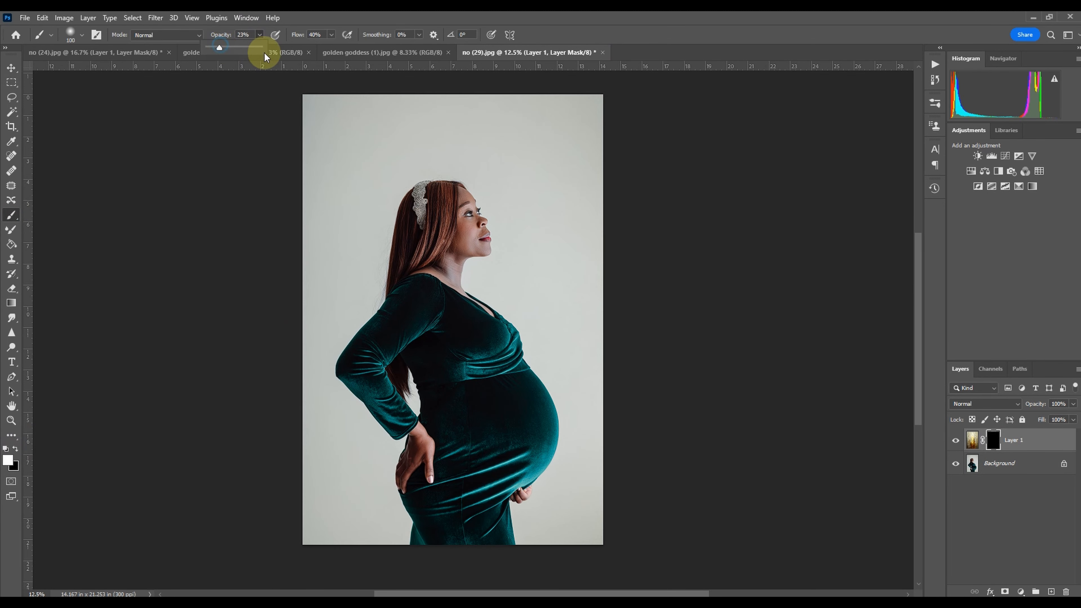
pyautogui.moveTo(264, 57); pyautogui.dragTo(218, 50)
pyautogui.moveTo(243, 101); pyautogui.dragTo(244, 102)
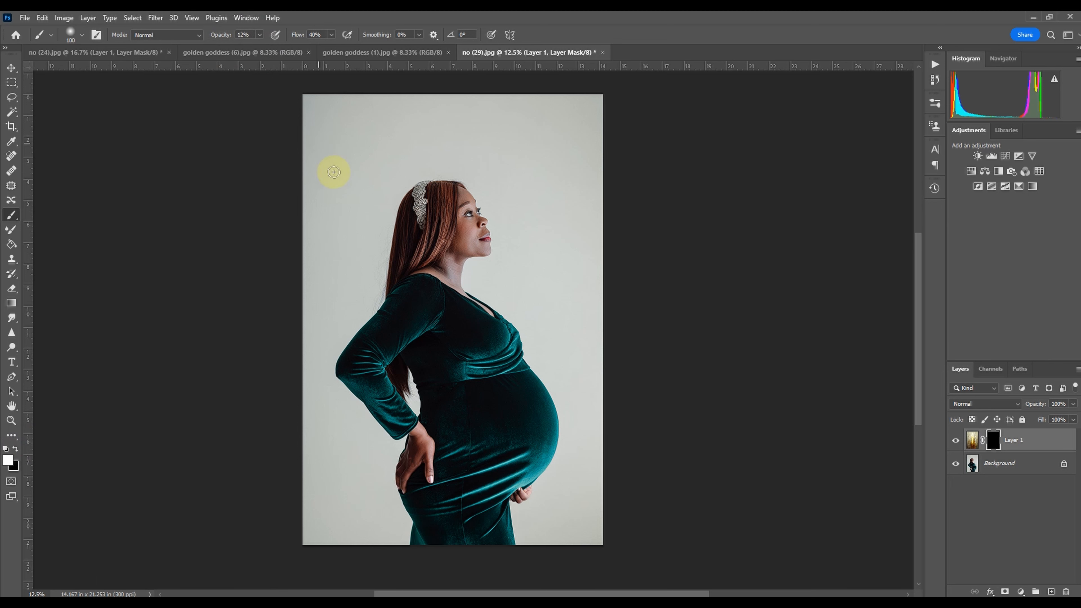
# Step: Paint the mask white with a size 900 brush to reveal the texture faintly in the upper background and in front of the woman
pyautogui.press(']')
pyautogui.press(']')
pyautogui.press(']')
pyautogui.press(']')
pyautogui.press(']')
pyautogui.press(']')
pyautogui.press(']')
pyautogui.press(']')
pyautogui.press(']')
pyautogui.press(']')
pyautogui.press(']')
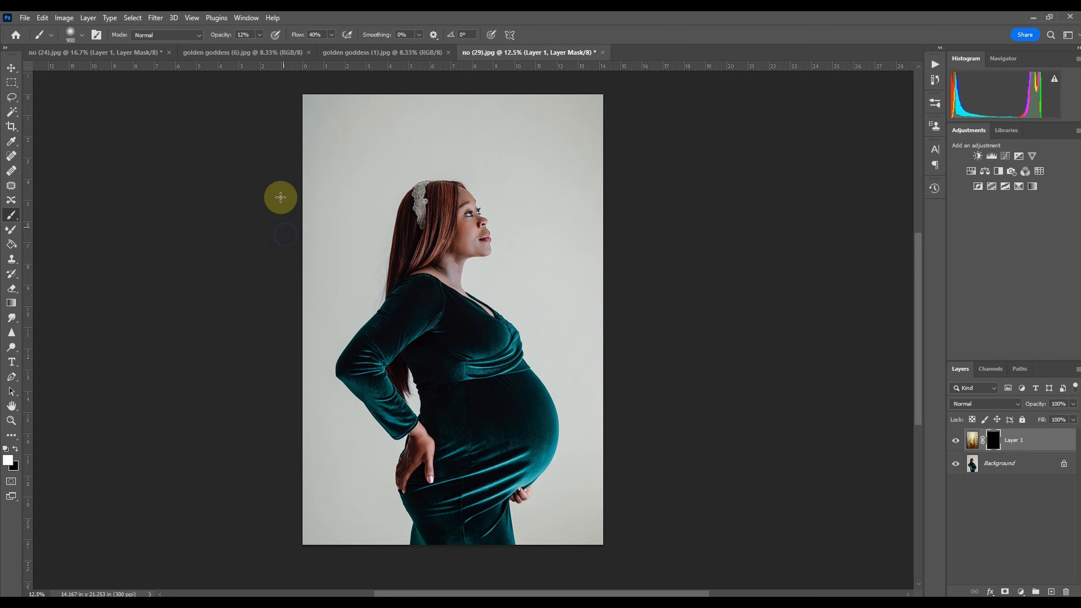
pyautogui.moveTo(314, 115)
pyautogui.mouseDown()
pyautogui.moveTo(321, 138)
pyautogui.moveTo(349, 142)
pyautogui.mouseUp()
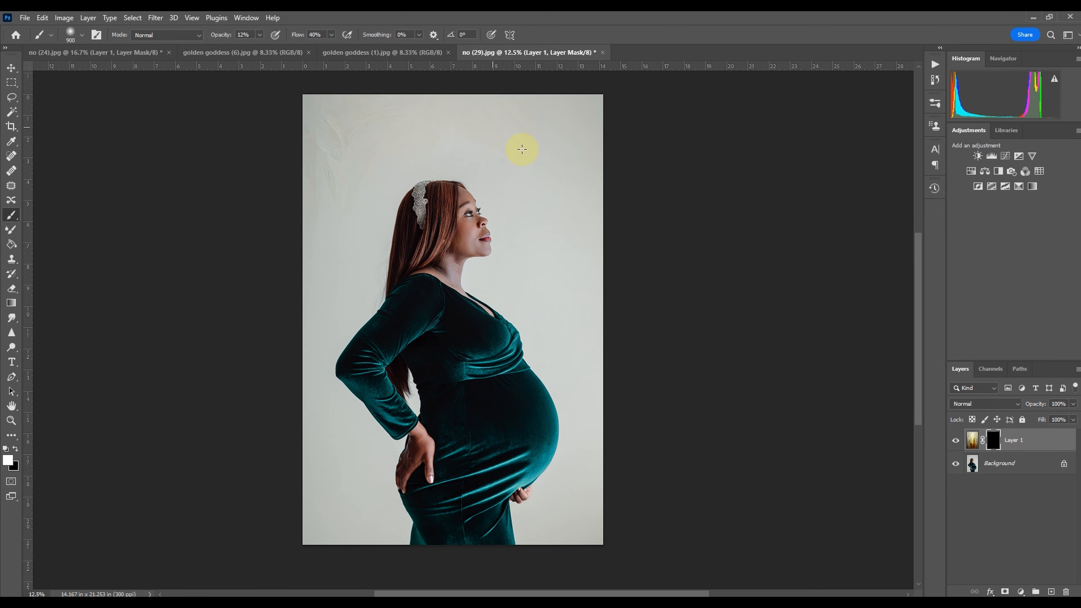
pyautogui.press('[')
pyautogui.press('[')
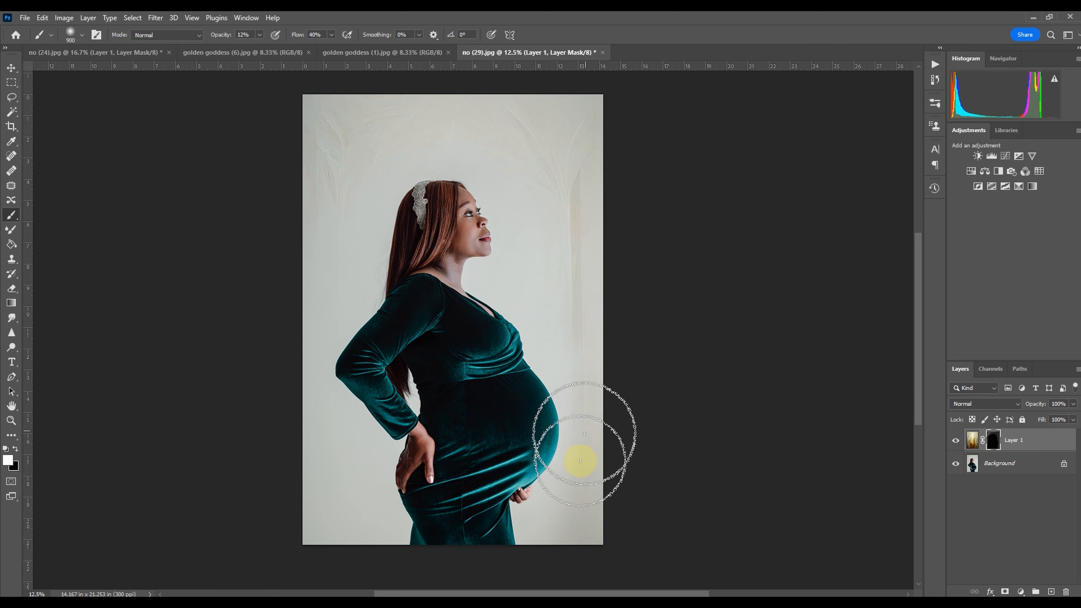
pyautogui.moveTo(568, 482)
pyautogui.mouseDown()
pyautogui.moveTo(591, 536)
pyautogui.moveTo(574, 204)
pyautogui.mouseUp()
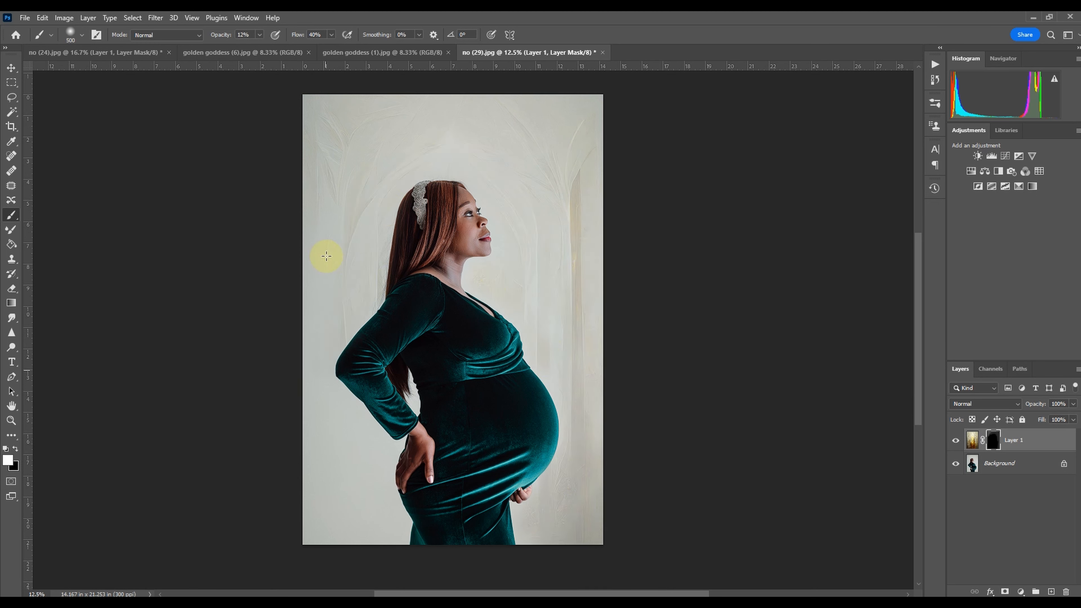
# Step: Build up the texture at 12% opacity in the background behind and in front of the woman, varying the brush size
pyautogui.moveTo(326, 255)
pyautogui.mouseDown()
pyautogui.moveTo(386, 507)
pyautogui.moveTo(383, 439)
pyautogui.mouseUp()
pyautogui.press('[')
pyautogui.press('[')
pyautogui.press('[')
pyautogui.press('[')
pyautogui.press('[')
pyautogui.press('[')
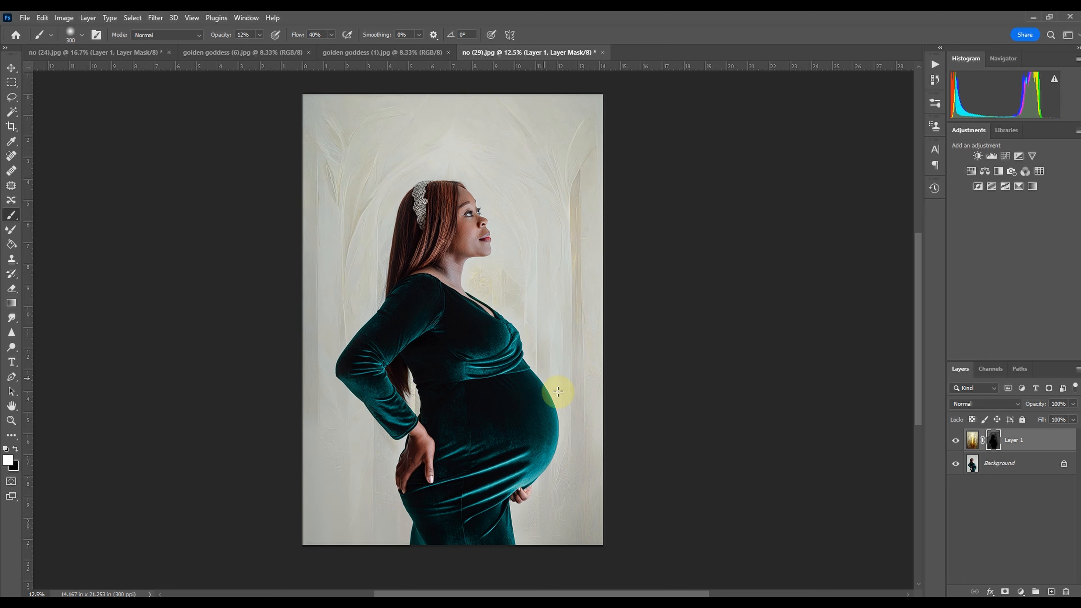
pyautogui.moveTo(605, 324)
pyautogui.mouseDown()
pyautogui.moveTo(569, 455)
pyautogui.moveTo(595, 491)
pyautogui.moveTo(581, 330)
pyautogui.moveTo(578, 491)
pyautogui.moveTo(586, 403)
pyautogui.mouseUp()
pyautogui.press(']')
pyautogui.press(']')
pyautogui.press(']')
pyautogui.press(']')
pyautogui.press(']')
pyautogui.moveTo(340, 445); pyautogui.dragTo(358, 516)
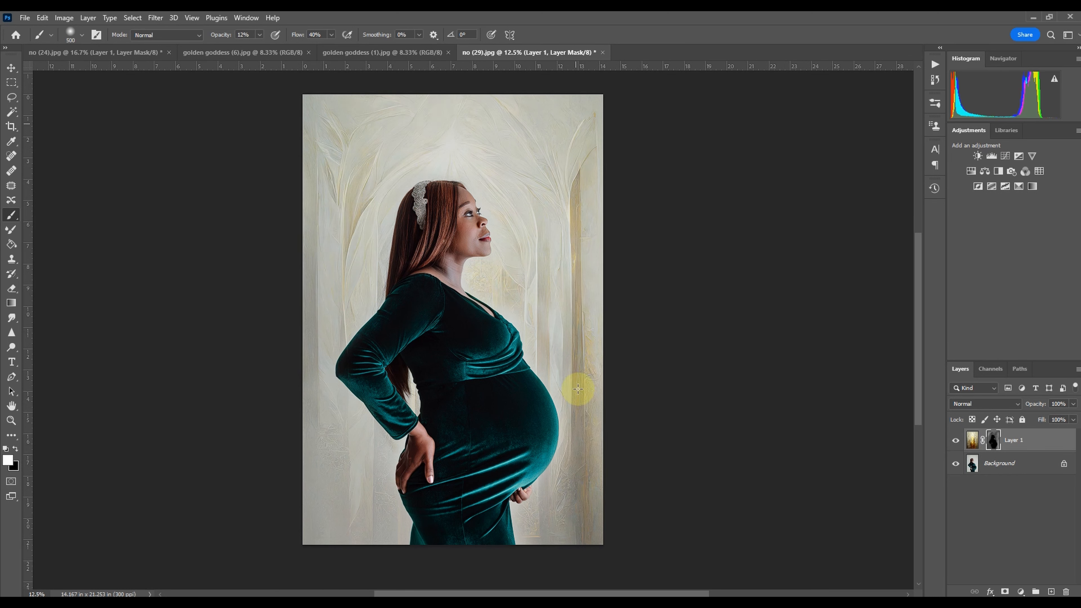
pyautogui.press('[')
pyautogui.press('[')
pyautogui.moveTo(350, 552)
pyautogui.mouseDown()
pyautogui.moveTo(379, 522)
pyautogui.moveTo(370, 442)
pyautogui.moveTo(325, 500)
pyautogui.mouseUp()
# Step: Raise the brush opacity to 29% and strengthen the texture along the outer edges and upper arch of the background
pyautogui.press(']')
pyautogui.press(']')
pyautogui.press(']')
pyautogui.press(']')
pyautogui.press(']')
pyautogui.press('2')
pyautogui.press('9')
pyautogui.moveTo(313, 226)
pyautogui.mouseDown()
pyautogui.moveTo(338, 273)
pyautogui.moveTo(301, 380)
pyautogui.mouseUp()
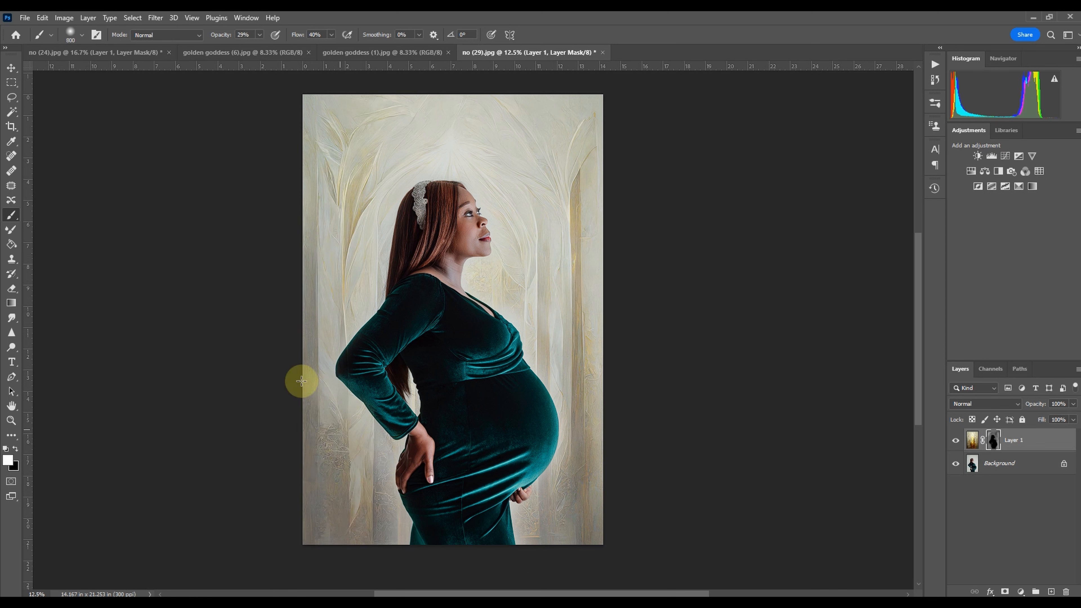
pyautogui.moveTo(577, 315)
pyautogui.mouseDown()
pyautogui.moveTo(599, 131)
pyautogui.moveTo(554, 326)
pyautogui.moveTo(456, 128)
pyautogui.moveTo(598, 242)
pyautogui.moveTo(523, 518)
pyautogui.moveTo(630, 254)
pyautogui.mouseUp()
pyautogui.moveTo(316, 428)
pyautogui.mouseDown()
pyautogui.moveTo(352, 259)
pyautogui.moveTo(410, 89)
pyautogui.moveTo(521, 111)
pyautogui.mouseUp()
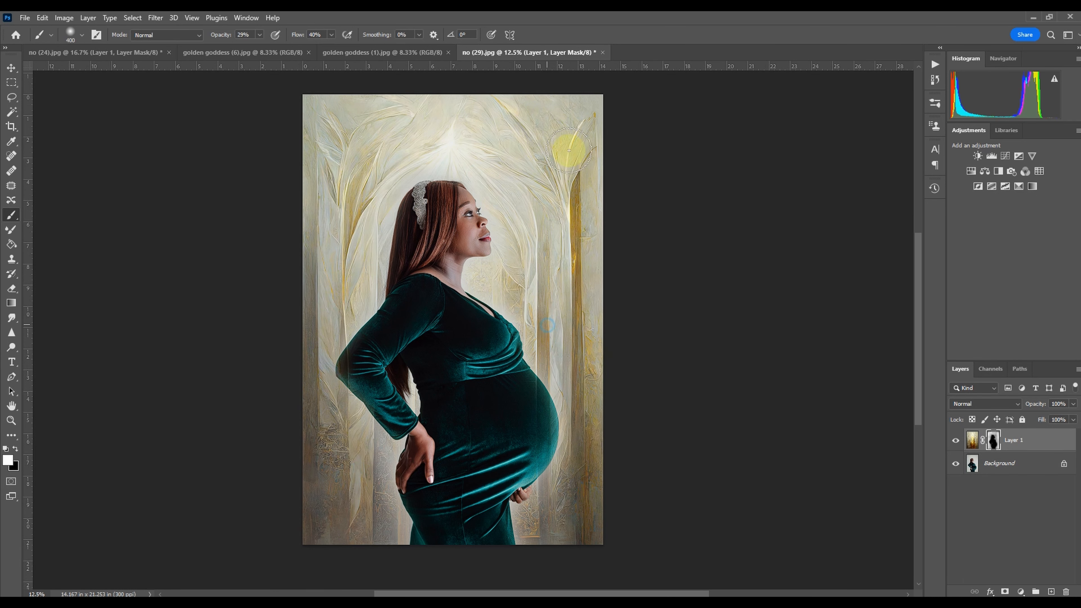
# Step: Paint the mask black at 100% brush opacity to clean the texture off the woman's sleeve, hand and dress, and compare the portrait with and without the texture
pyautogui.press('x')
pyautogui.press('[')
pyautogui.press('[')
pyautogui.press('[')
pyautogui.press('[')
pyautogui.press('[')
pyautogui.press('[')
pyautogui.click(259, 35)
pyautogui.moveTo(255, 46); pyautogui.dragTo(297, 47)
pyautogui.moveTo(367, 338); pyautogui.dragTo(354, 381)
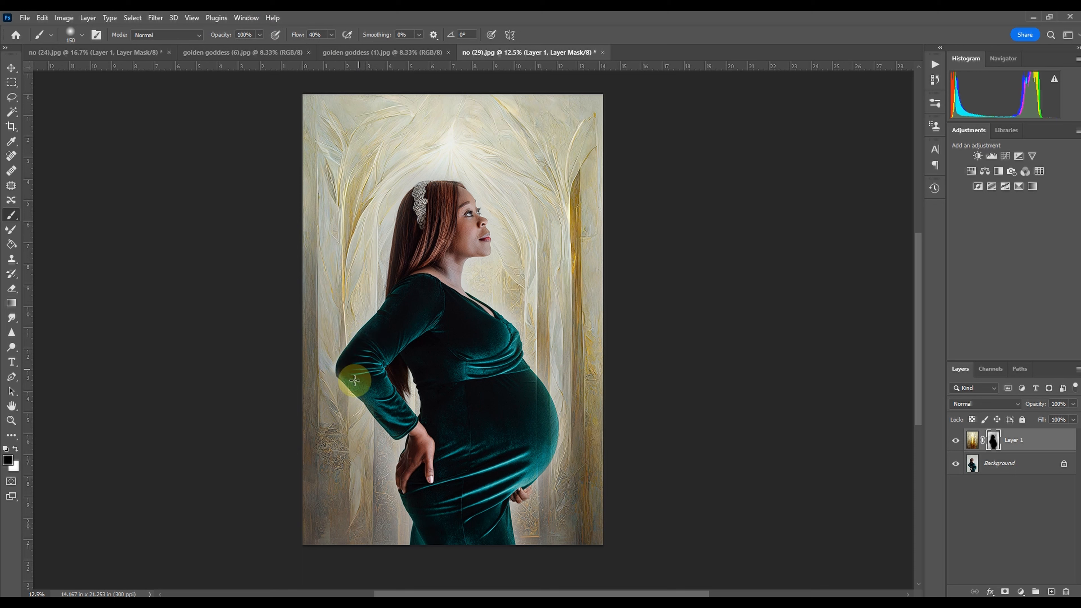
pyautogui.moveTo(426, 444); pyautogui.dragTo(497, 510)
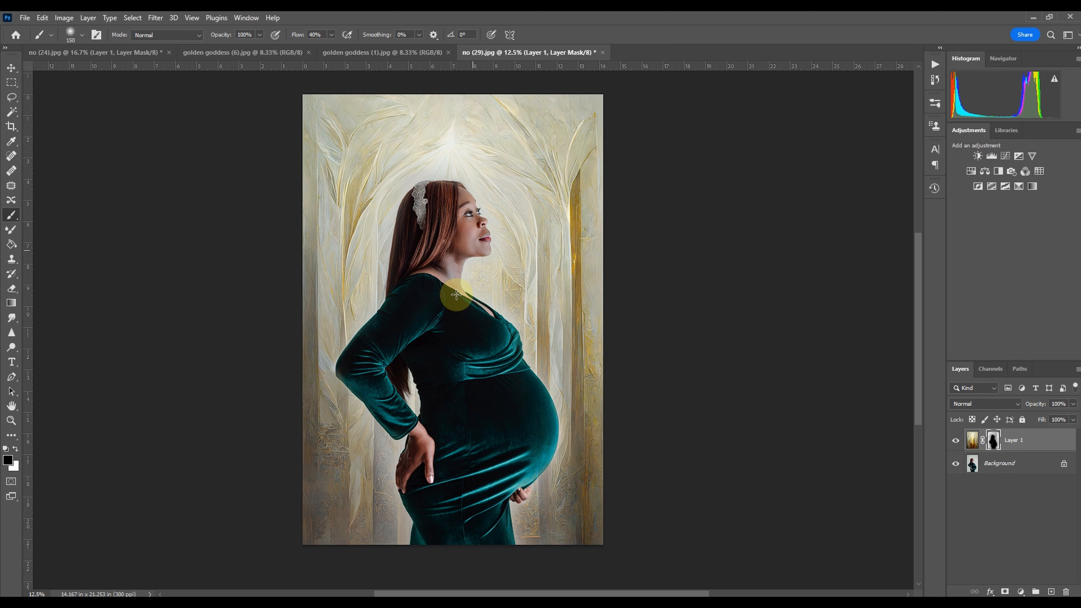
pyautogui.click(956, 441)
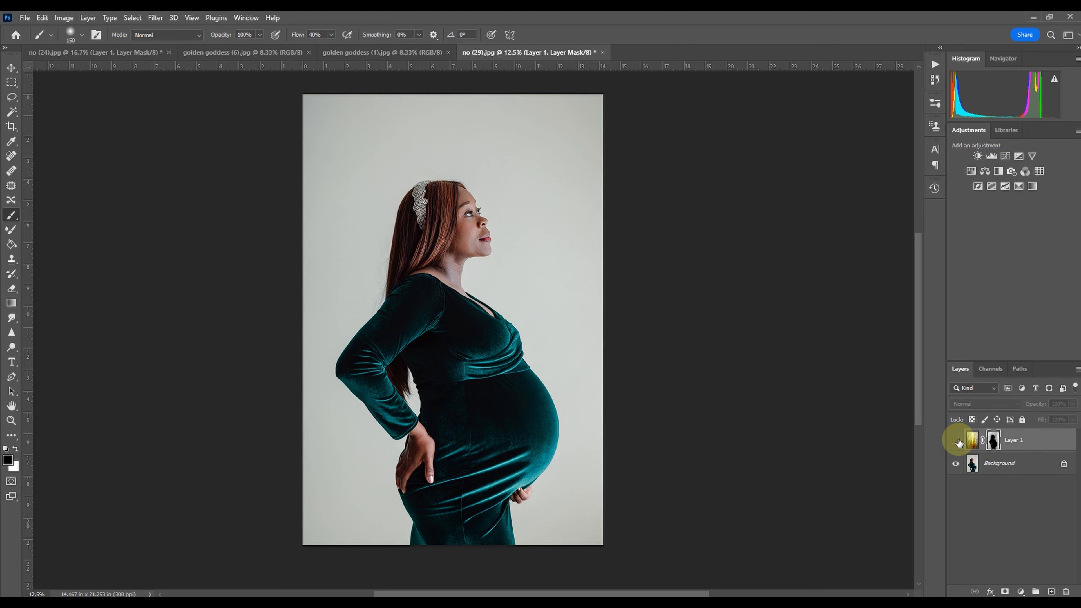
pyautogui.click(956, 441)
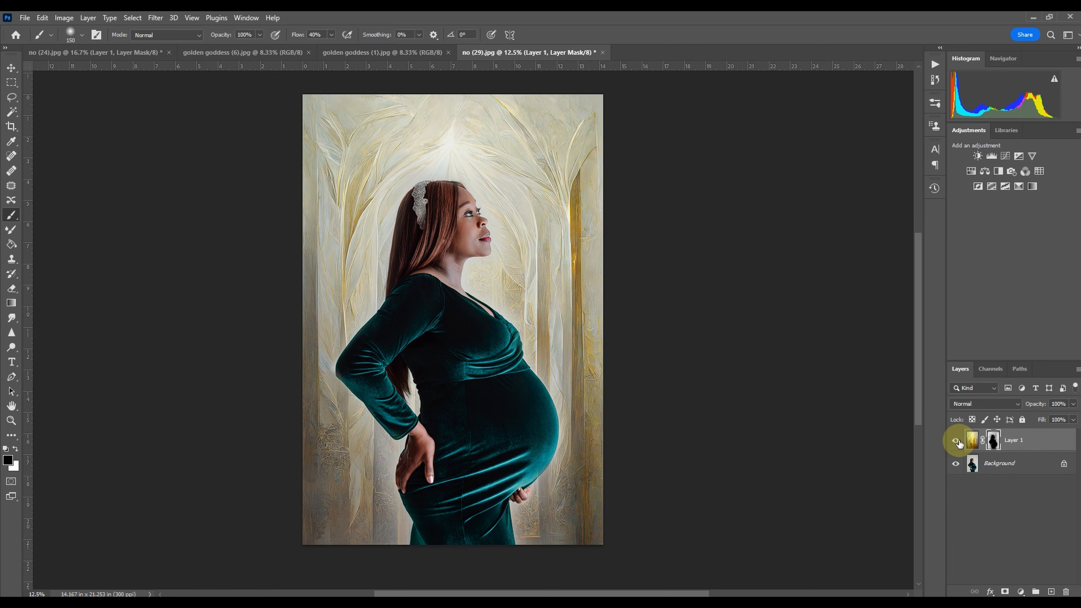
pyautogui.click(957, 441)
pyautogui.click(956, 441)
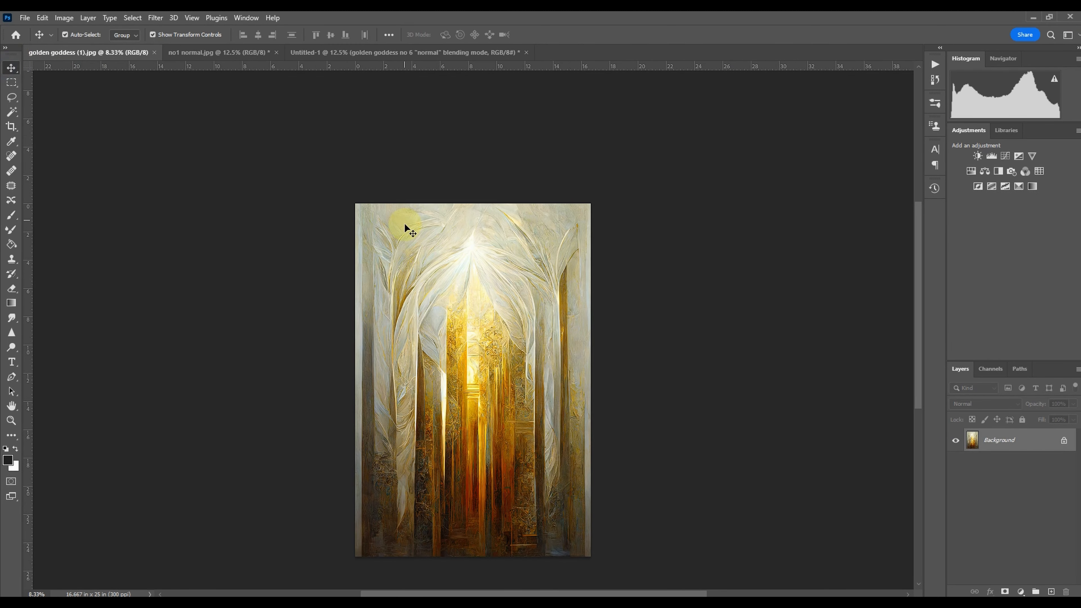
# Step: Copy the golden goddess (1) texture onto the no1 normal portrait and scale it to about 87.5% so it covers the photo
pyautogui.moveTo(322, 105); pyautogui.dragTo(265, 67)
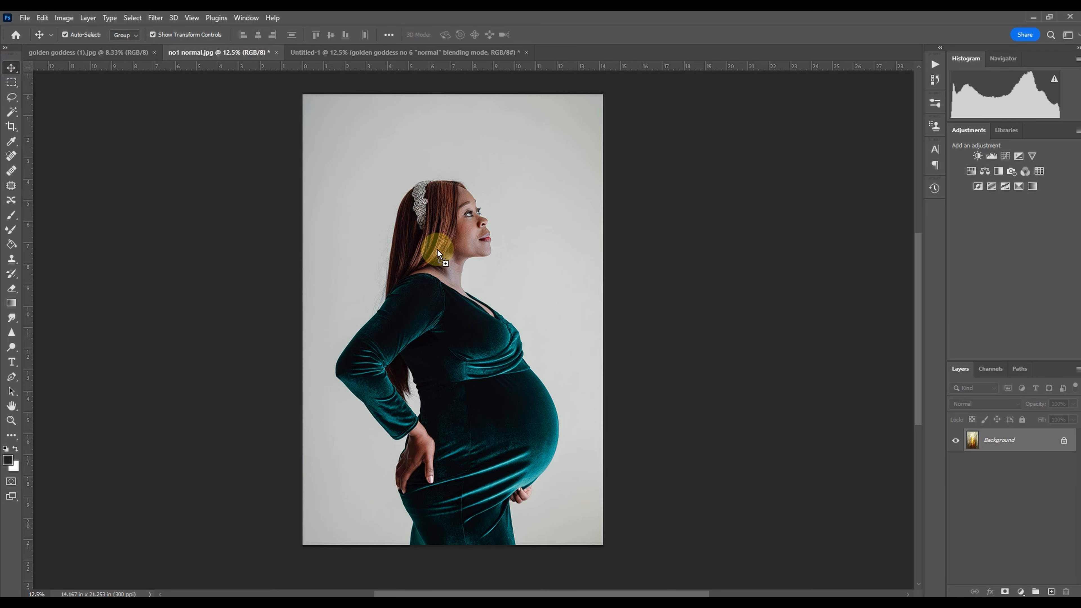
pyautogui.moveTo(436, 248); pyautogui.dragTo(458, 312)
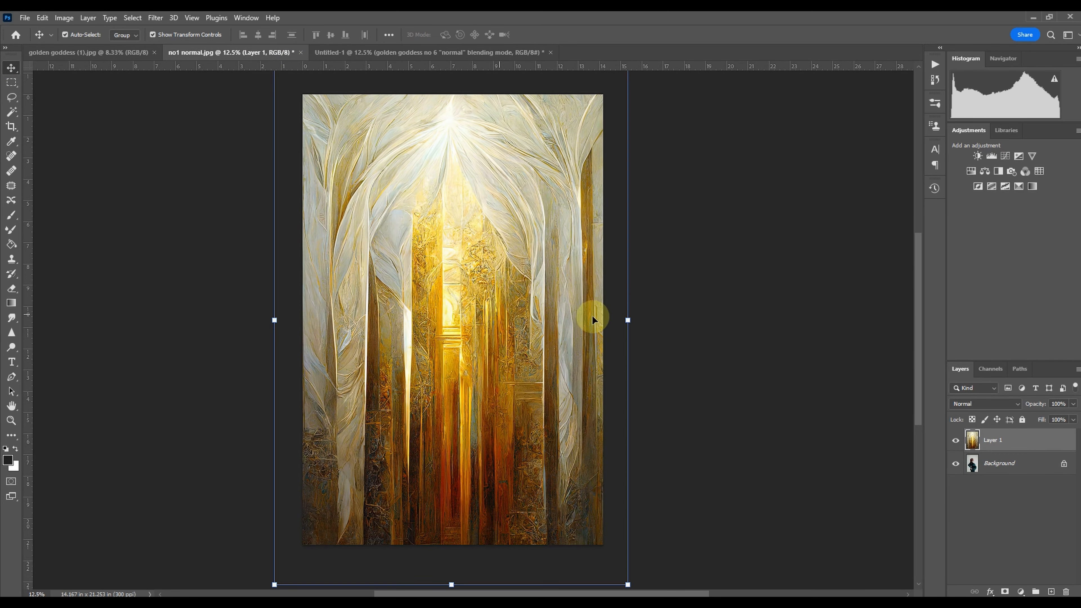
pyautogui.moveTo(628, 585); pyautogui.dragTo(559, 500)
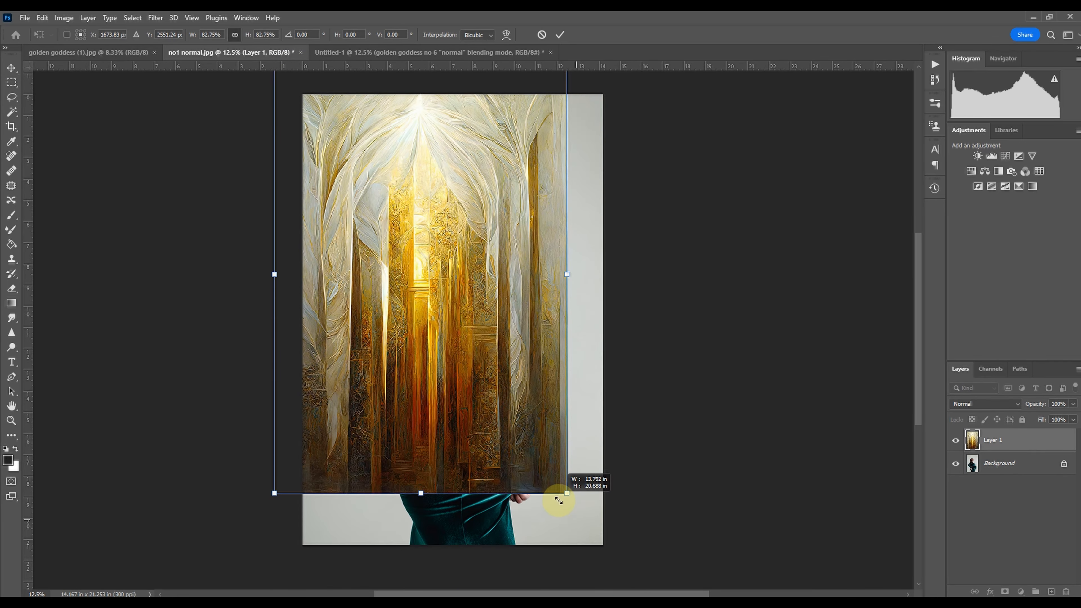
pyautogui.moveTo(471, 405); pyautogui.dragTo(486, 456)
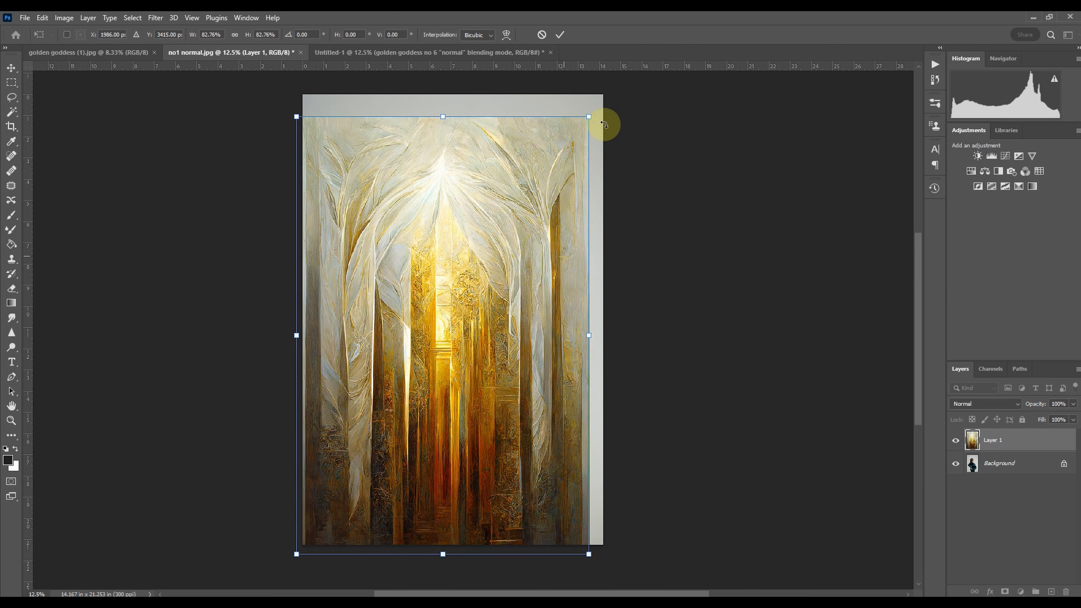
pyautogui.moveTo(589, 122); pyautogui.dragTo(604, 95)
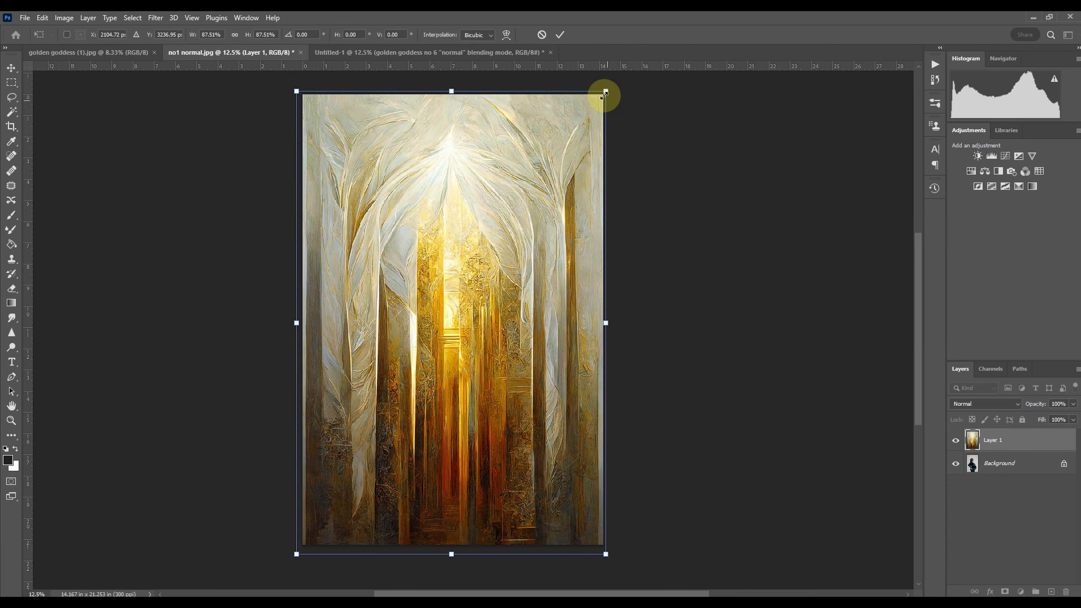
pyautogui.click(560, 34)
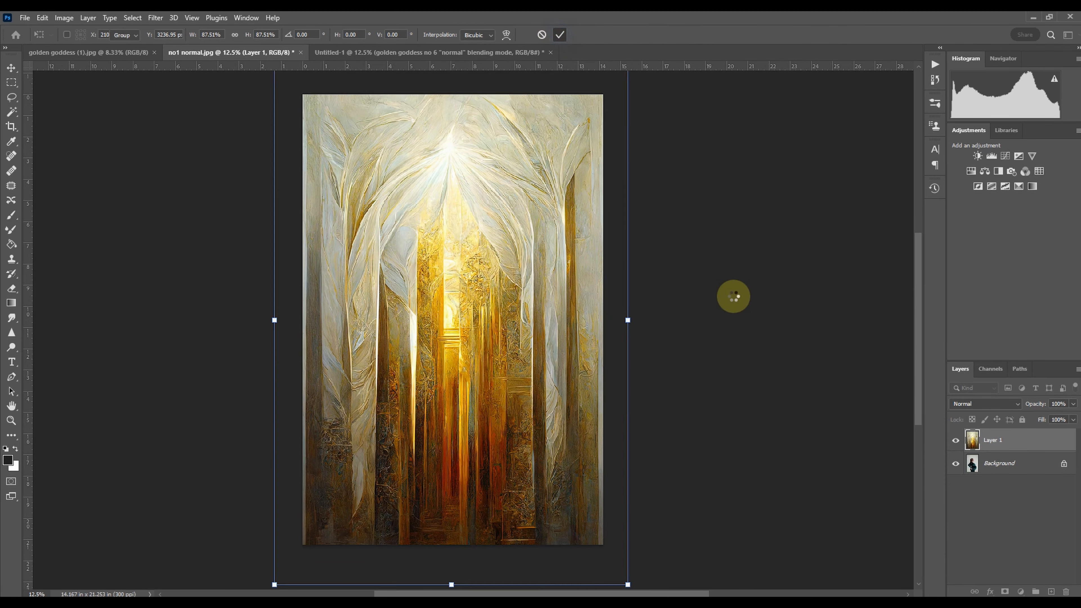
pyautogui.click(752, 306)
# Step: Preview other blending modes on the texture layer, set it to Soft Light and add a white layer mask
pyautogui.click(1002, 439)
pyautogui.click(990, 404)
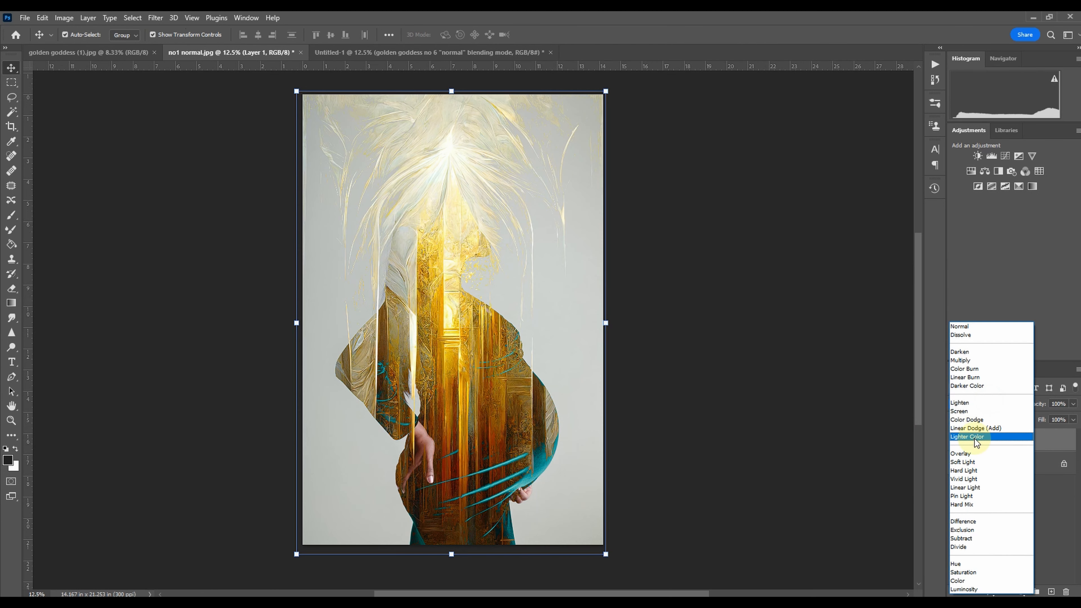
pyautogui.click(970, 463)
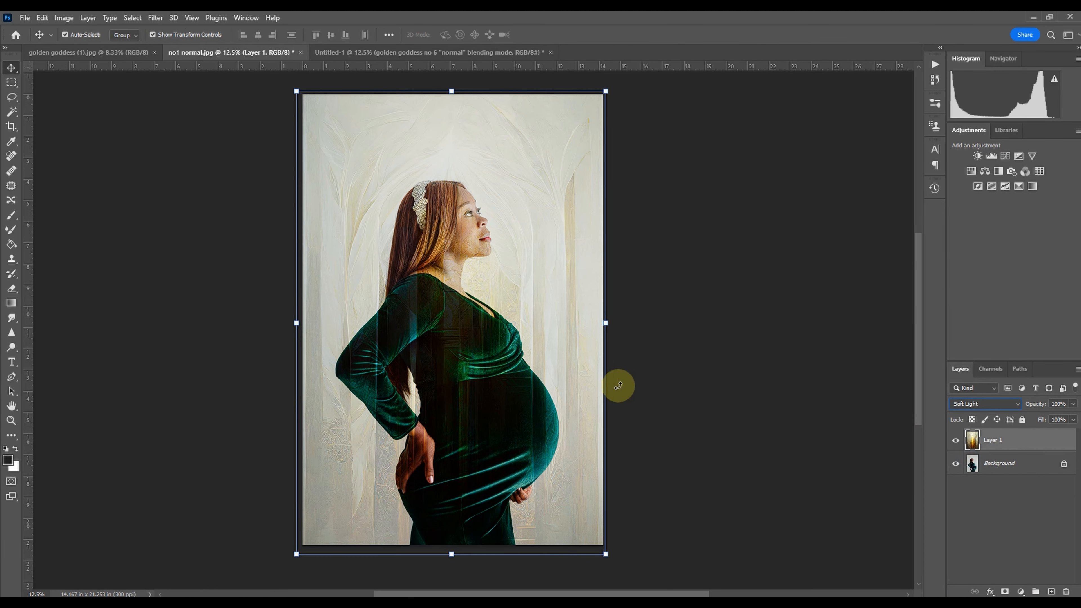
pyautogui.click(986, 404)
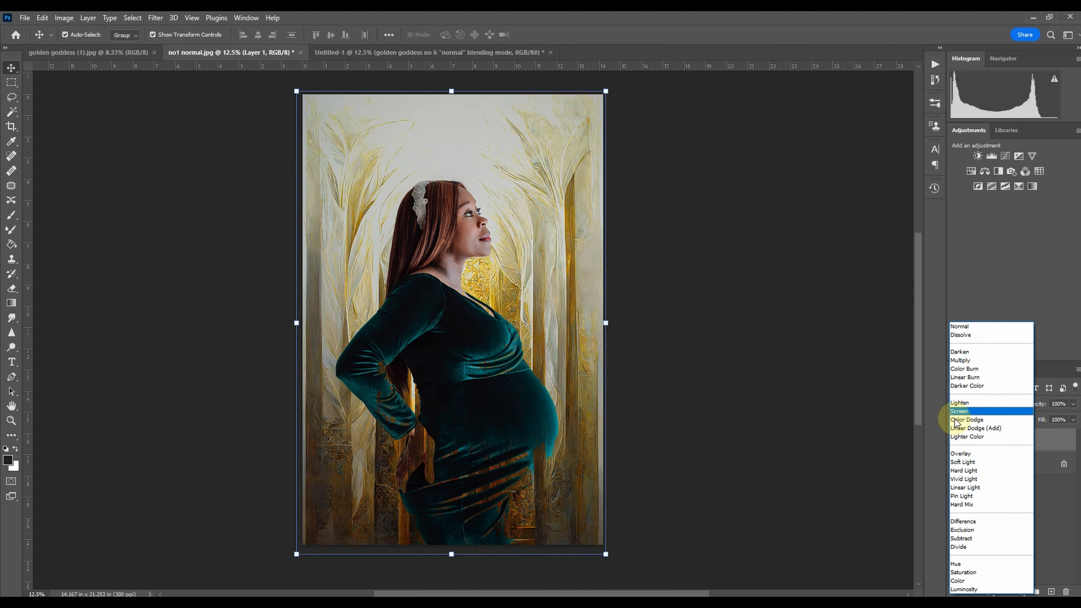
pyautogui.click(963, 462)
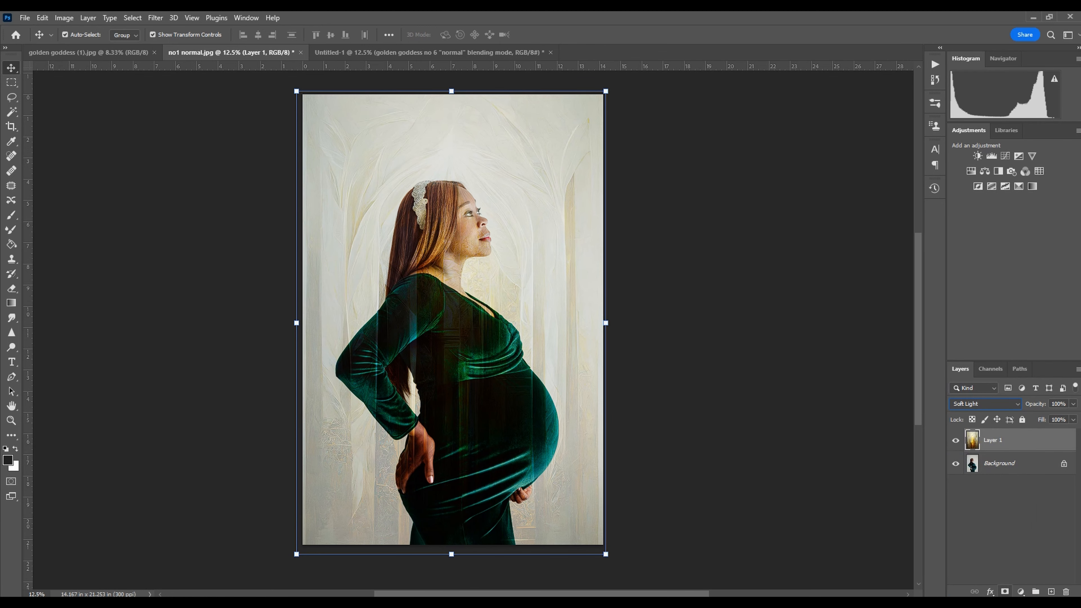
pyautogui.click(1004, 592)
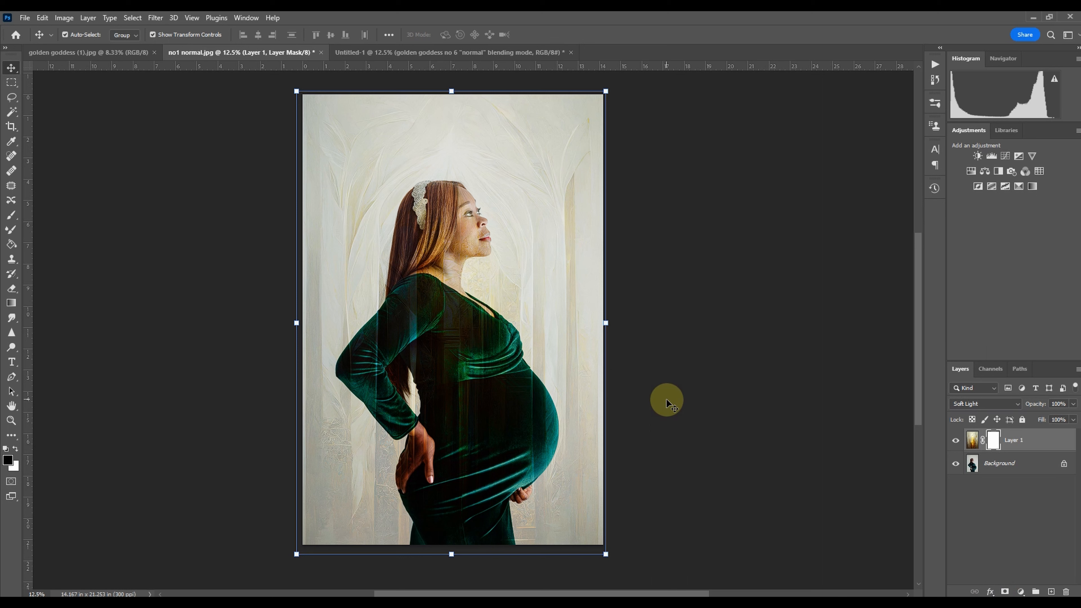
# Step: Paint the mask black with a size 300 brush at 100% opacity to remove the texture from the woman's dress, arm and hair
pyautogui.click(13, 216)
pyautogui.moveTo(430, 290)
pyautogui.mouseDown()
pyautogui.moveTo(357, 374)
pyautogui.moveTo(475, 391)
pyautogui.moveTo(417, 456)
pyautogui.moveTo(422, 429)
pyautogui.mouseUp()
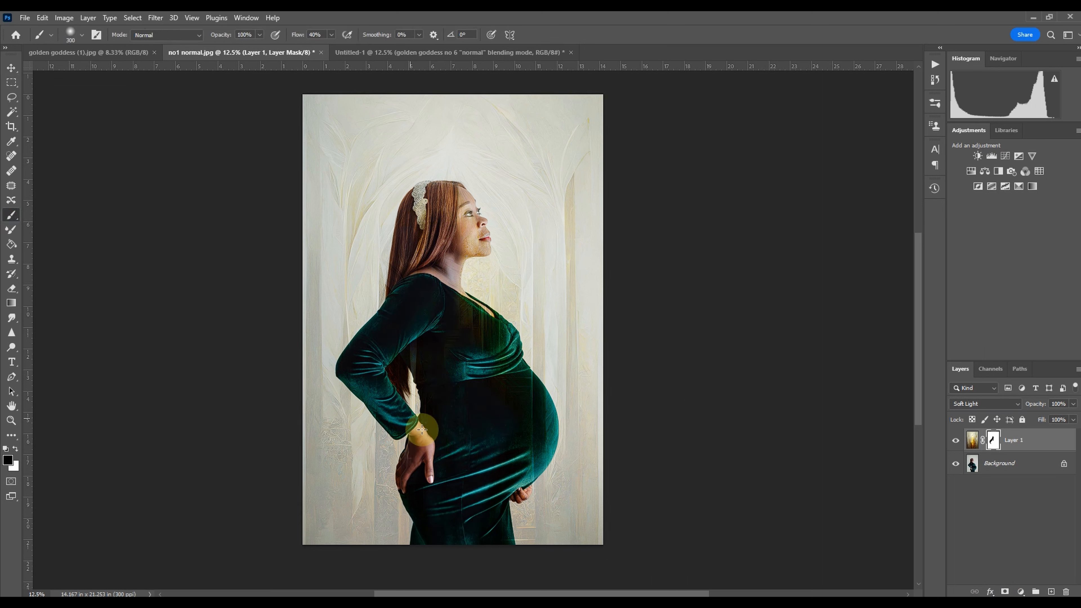
pyautogui.moveTo(467, 238); pyautogui.dragTo(420, 215)
# Step: Clean the remaining texture off the woman's face and dress with a smaller black brush, and compare the portrait with and without the texture
pyautogui.hotkey('ctrl', '+')
pyautogui.hotkey('ctrl', '+')
pyautogui.moveTo(480, 343); pyautogui.dragTo(522, 434)
pyautogui.press('[')
pyautogui.press('[')
pyautogui.press('[')
pyautogui.press('[')
pyautogui.press('[')
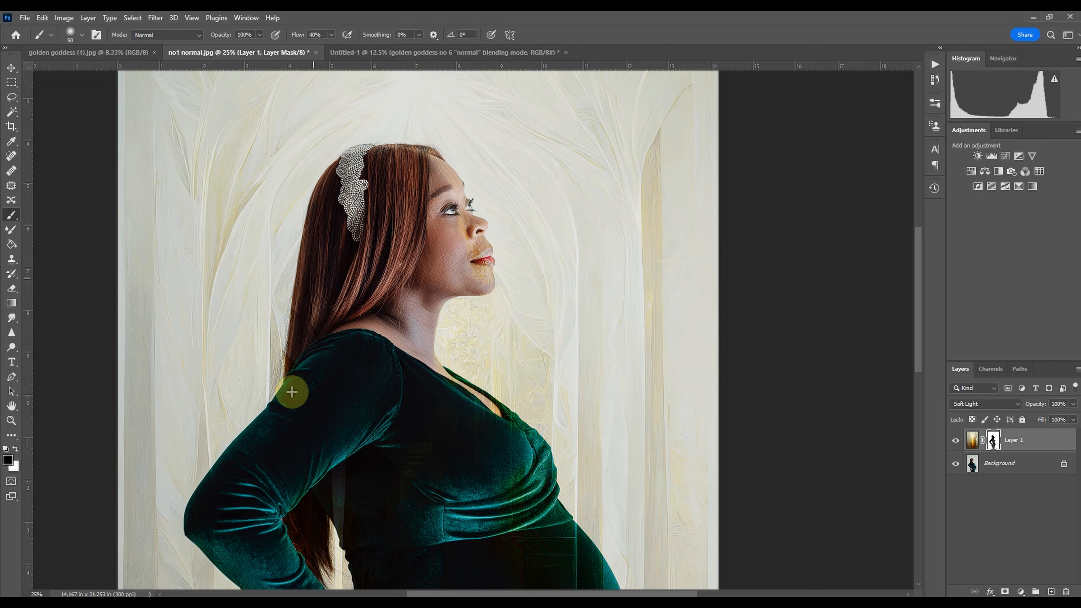
pyautogui.click(955, 440)
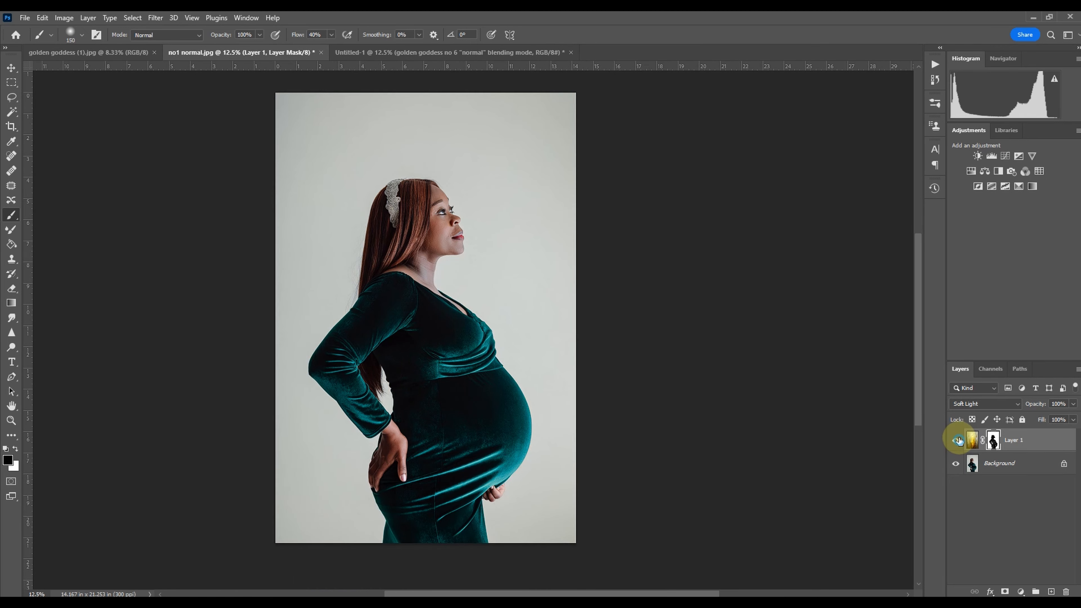
pyautogui.click(955, 440)
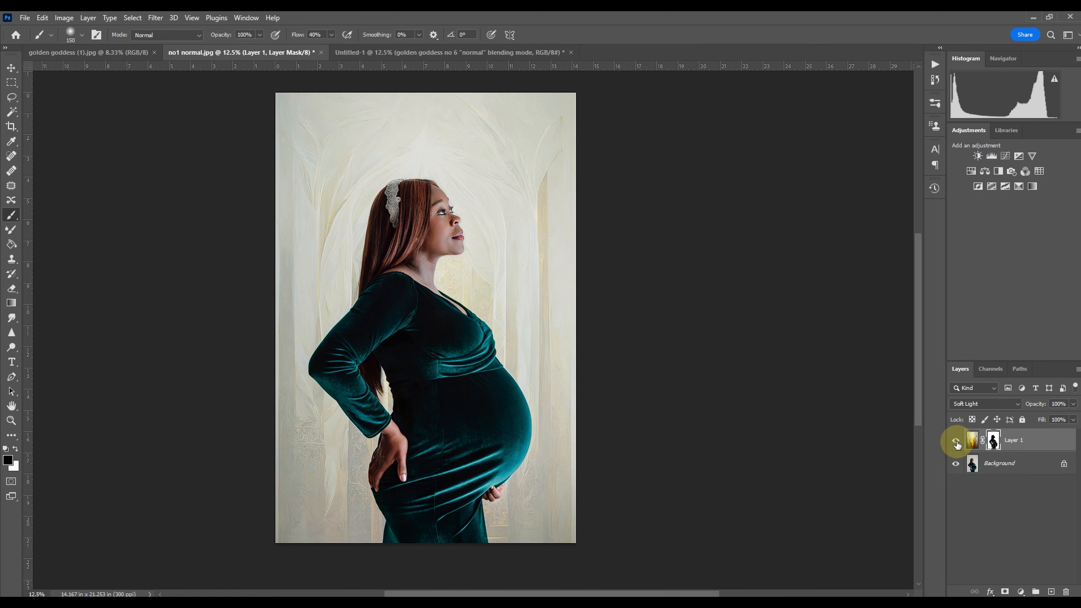
pyautogui.click(956, 440)
pyautogui.click(956, 440)
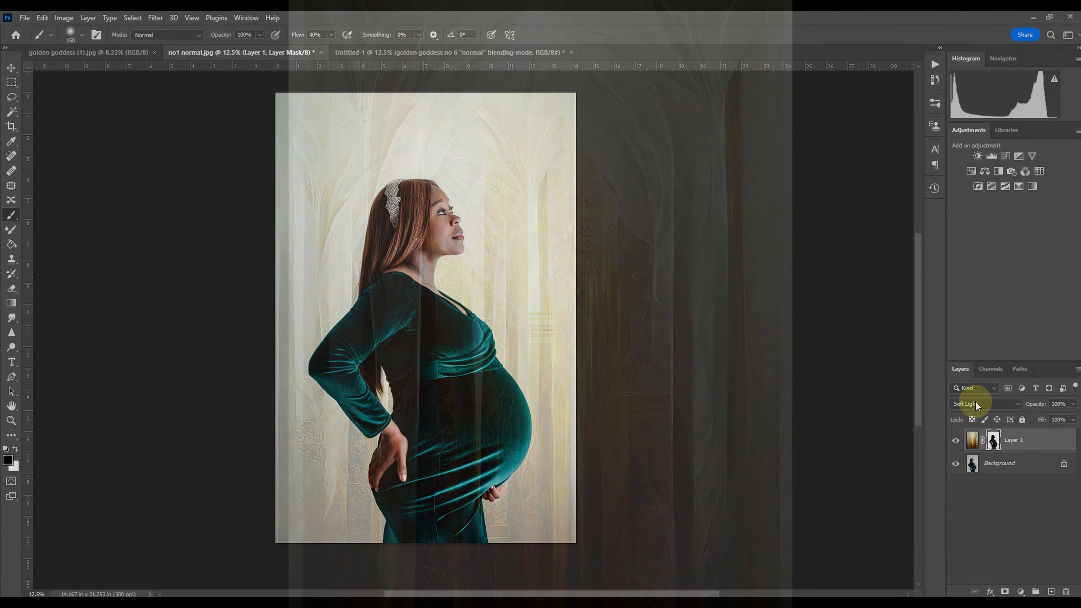